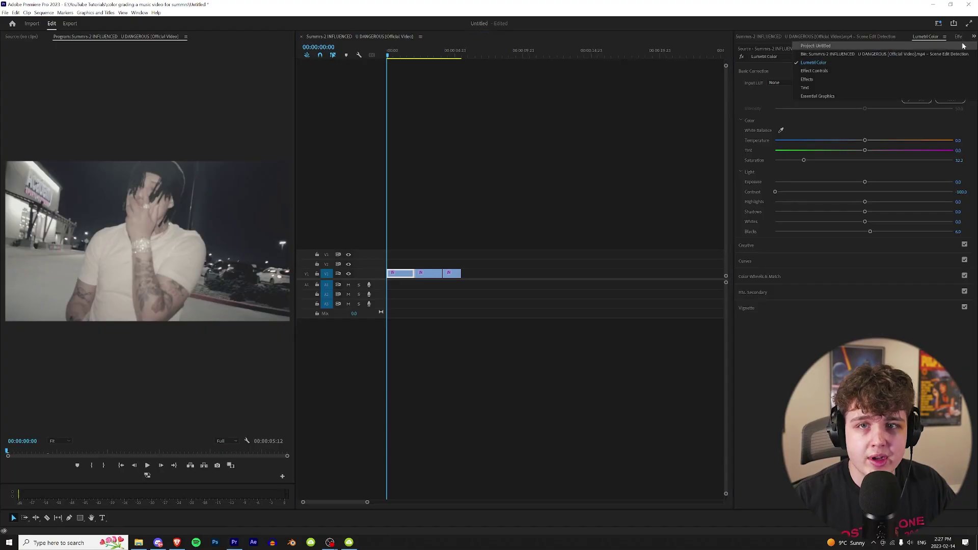
Step: Create a new adjustment layer in the project
{"action": "left_click", "coordinate": [963, 45]}
{"action": "right_click", "coordinate": [779, 255]}
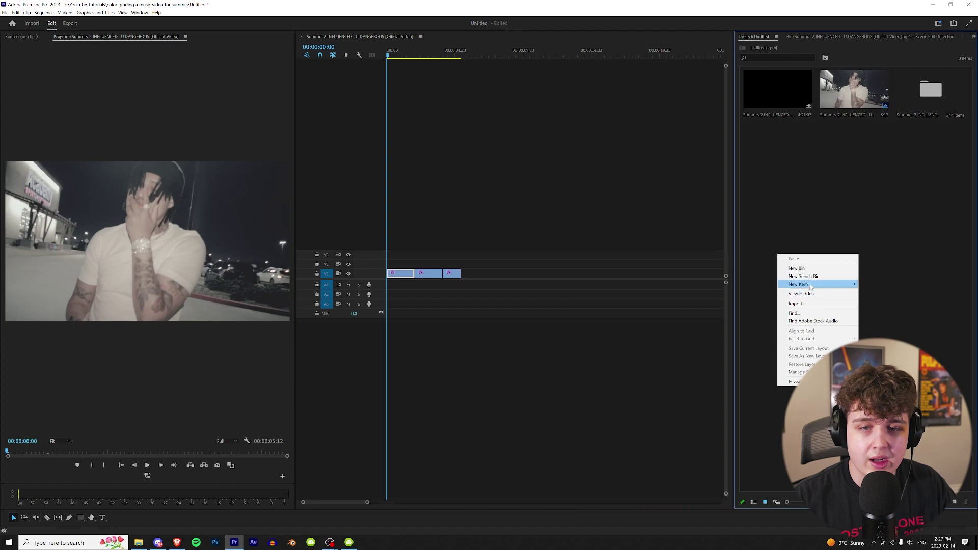
{"action": "left_click", "coordinate": [889, 305]}
{"action": "key", "text": "Return"}
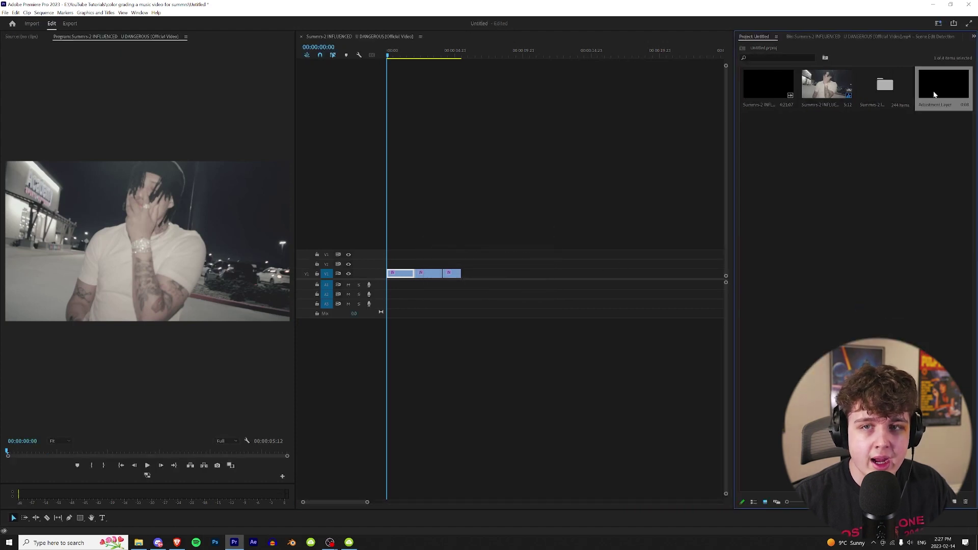
Step: Lay the adjustment layer on V2 across all three clips and split it at each clip boundary
{"action": "left_click_drag", "start_coordinate": [935, 95], "coordinate": [465, 266]}
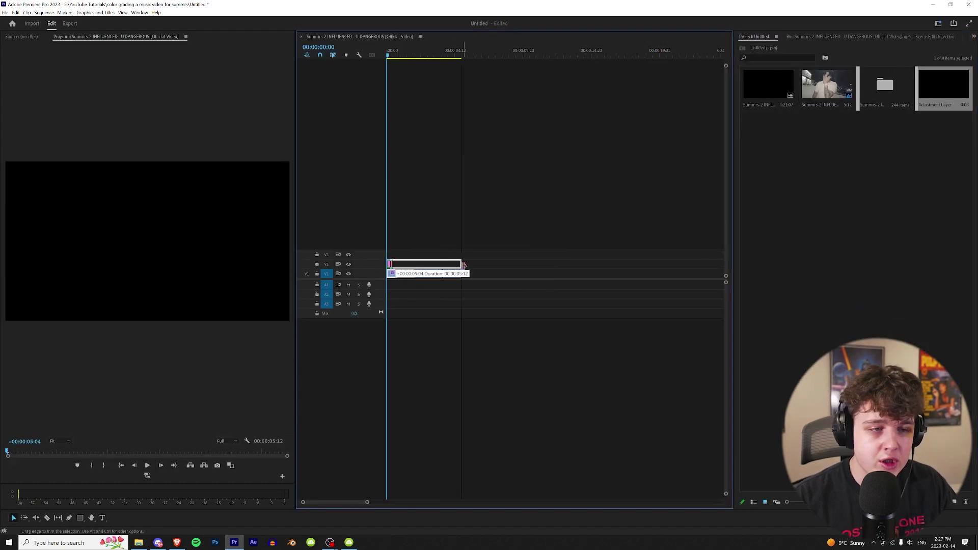
{"action": "key", "text": "c"}
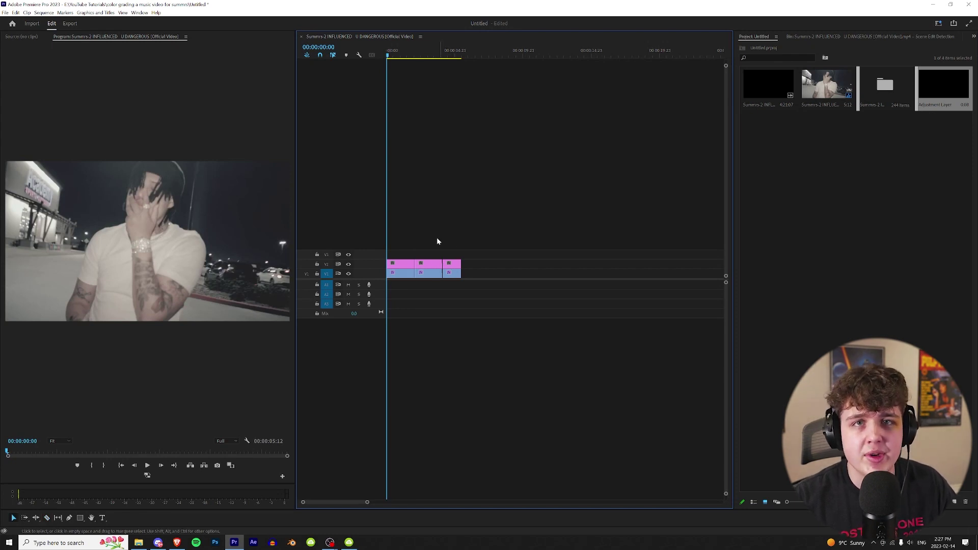
{"action": "left_click", "coordinate": [409, 266]}
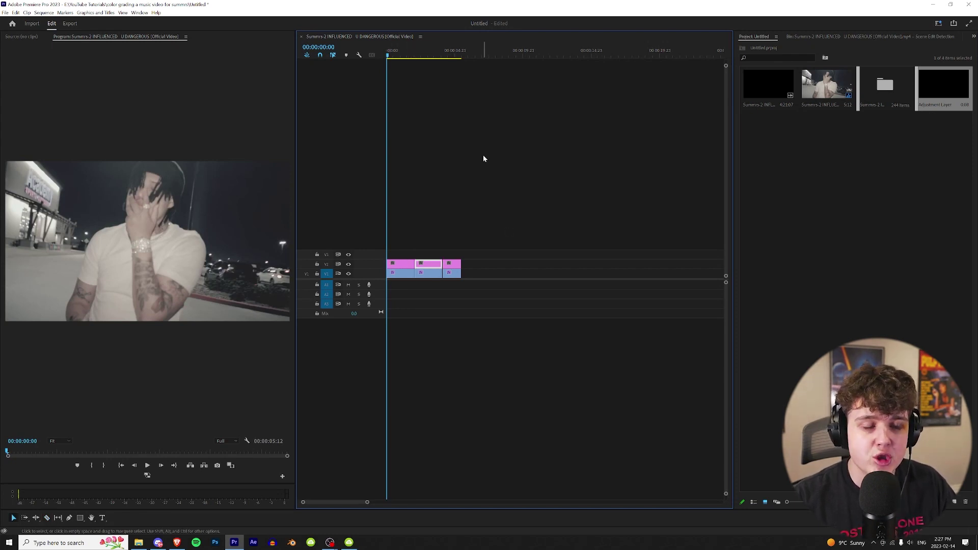
Step: Go to 00:00:01:08 in the first clip and open the Lumetri Color settings for the adjustment-layer segment above it
{"action": "key", "text": "="}
{"action": "left_click_drag", "start_coordinate": [404, 54], "coordinate": [443, 65]}
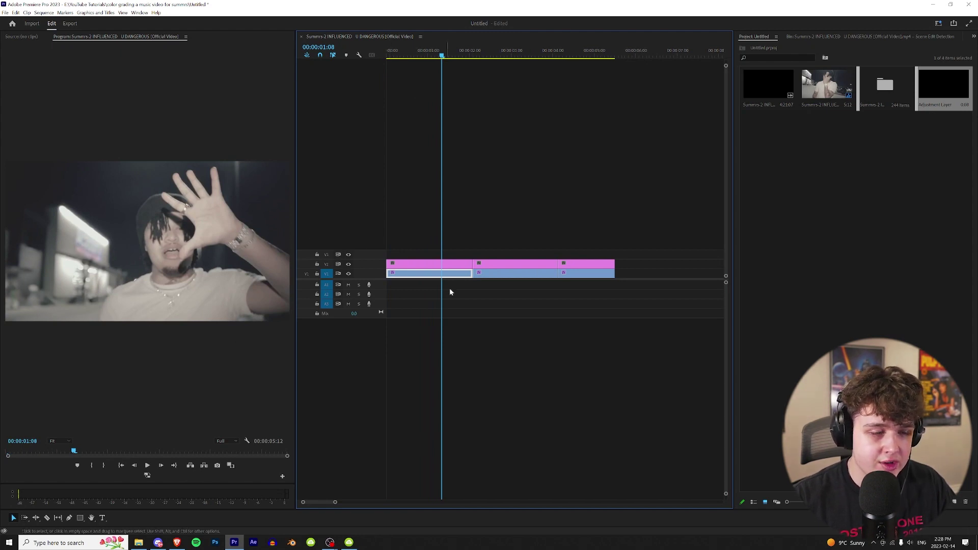
{"action": "left_click", "coordinate": [443, 264]}
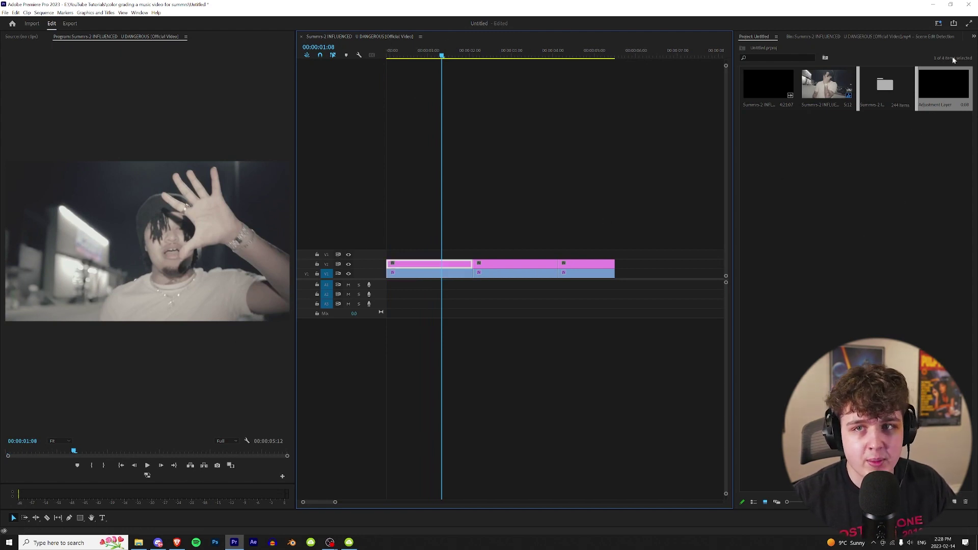
{"action": "left_click", "coordinate": [973, 36]}
{"action": "left_click", "coordinate": [810, 64]}
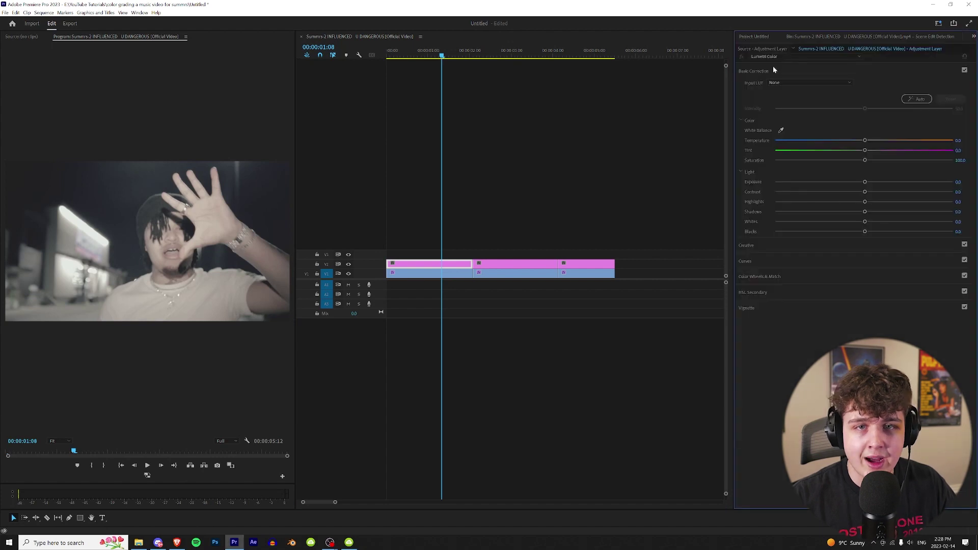
{"action": "left_click", "coordinate": [759, 251]}
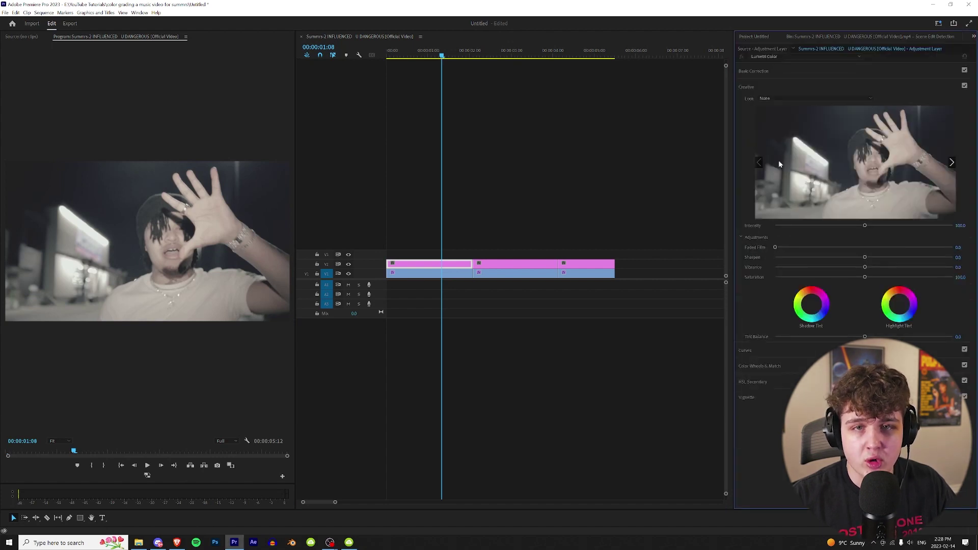
{"action": "left_click", "coordinate": [764, 100]}
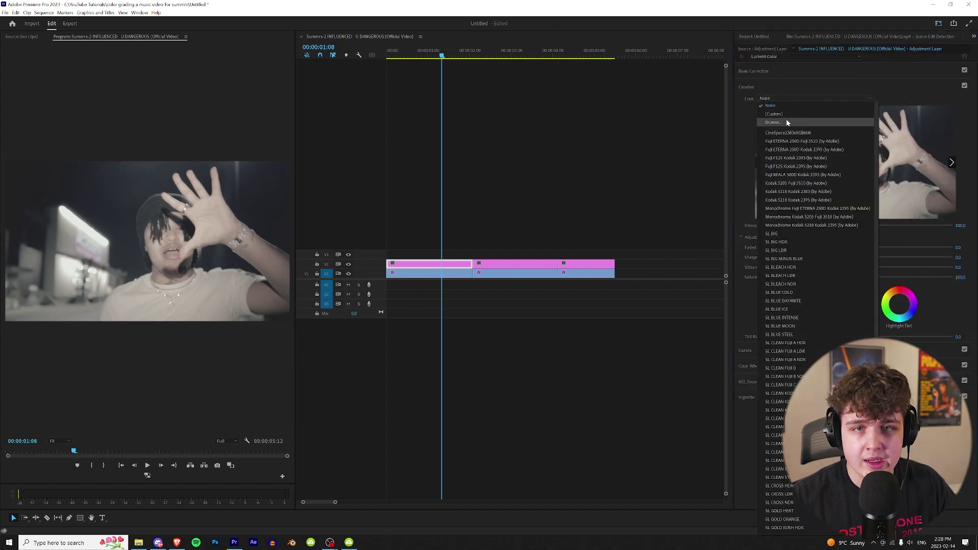
{"action": "left_click", "coordinate": [786, 118]}
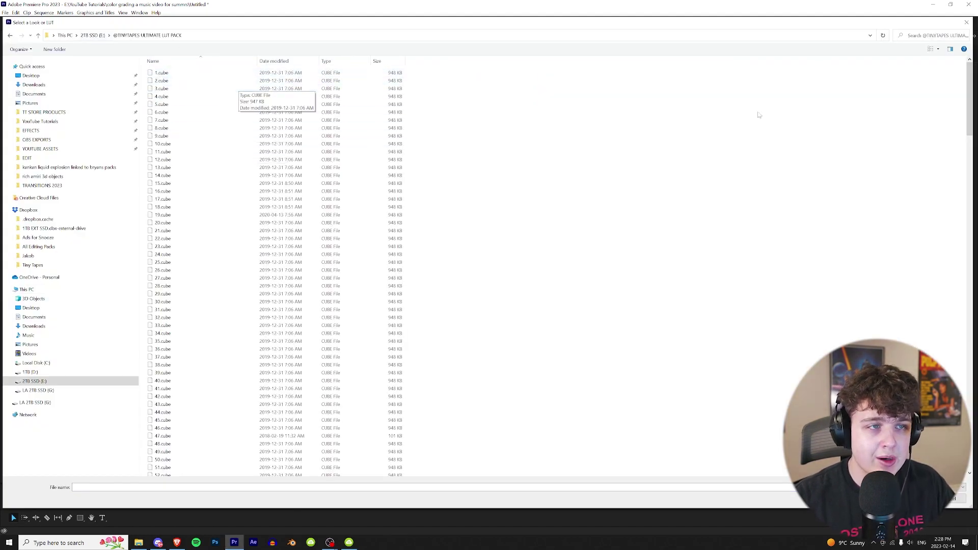
{"action": "left_click_drag", "start_coordinate": [969, 98], "coordinate": [970, 434]}
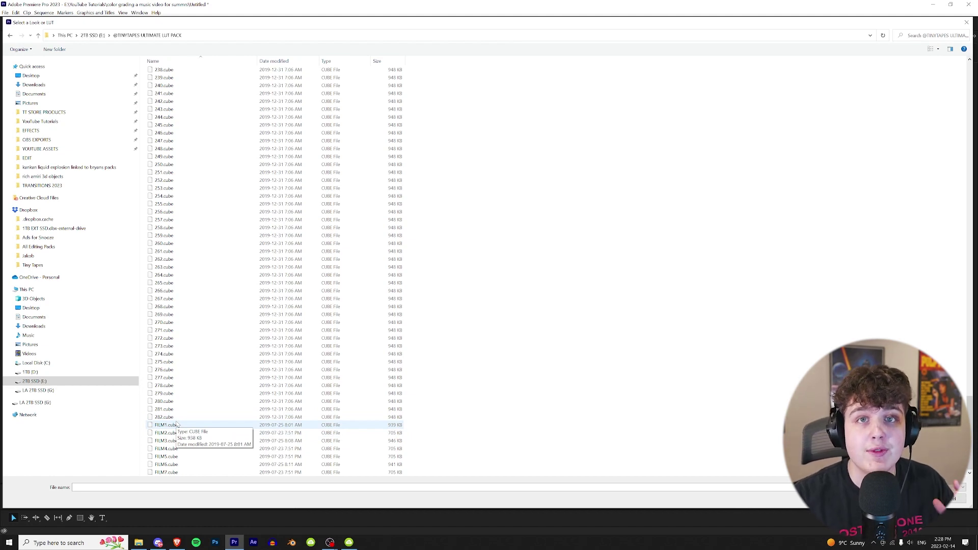
{"action": "scroll", "coordinate": [197, 316], "scroll_direction": "up", "scroll_amount": 20}
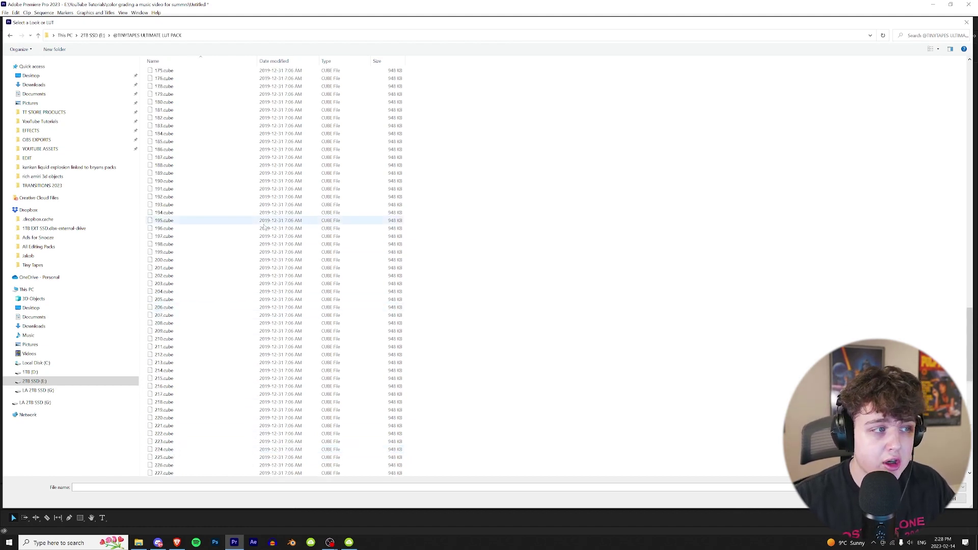
{"action": "double_click", "coordinate": [164, 70]}
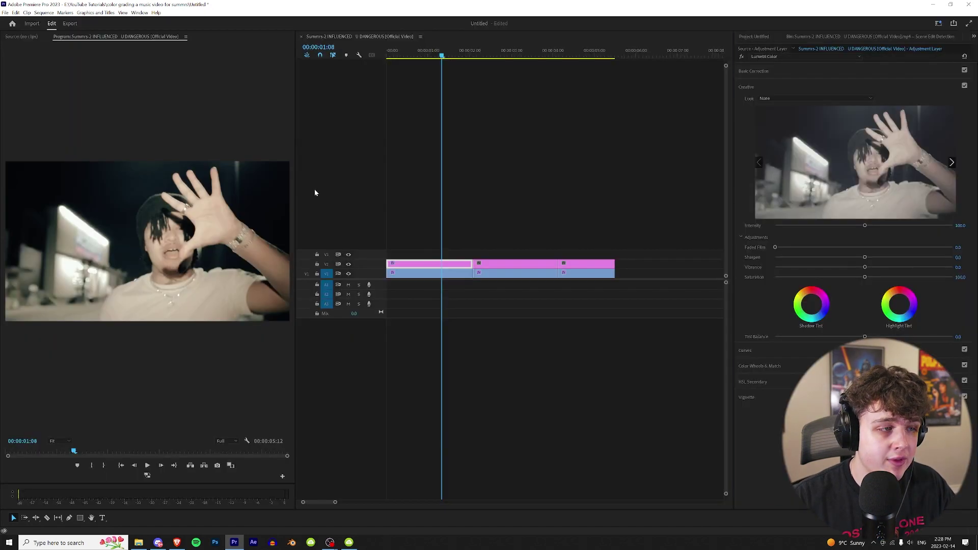
{"action": "left_click_drag", "start_coordinate": [434, 57], "coordinate": [444, 61]}
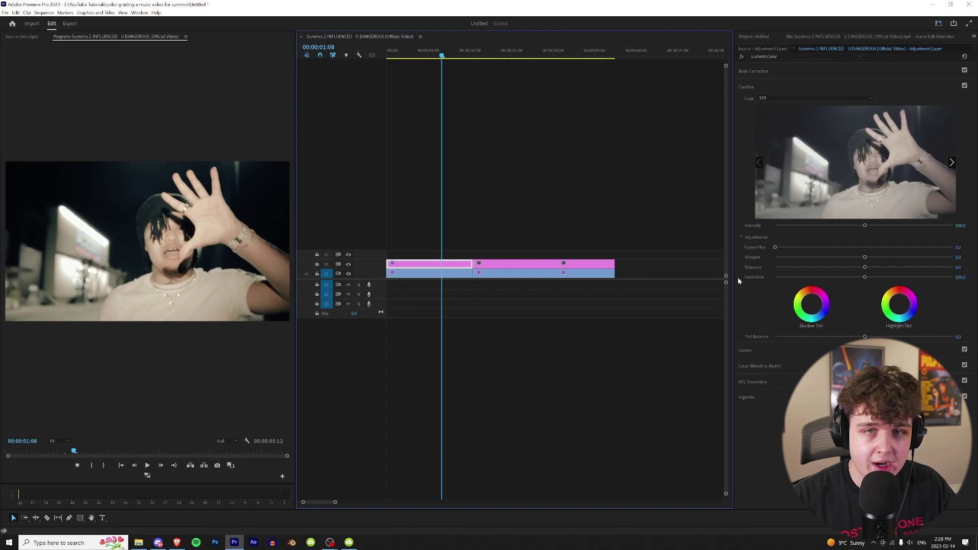
Step: In the first segment's Basic Correction, set saturation to about 150, contrast to about 22 and shadows to about -13
{"action": "left_click", "coordinate": [755, 71]}
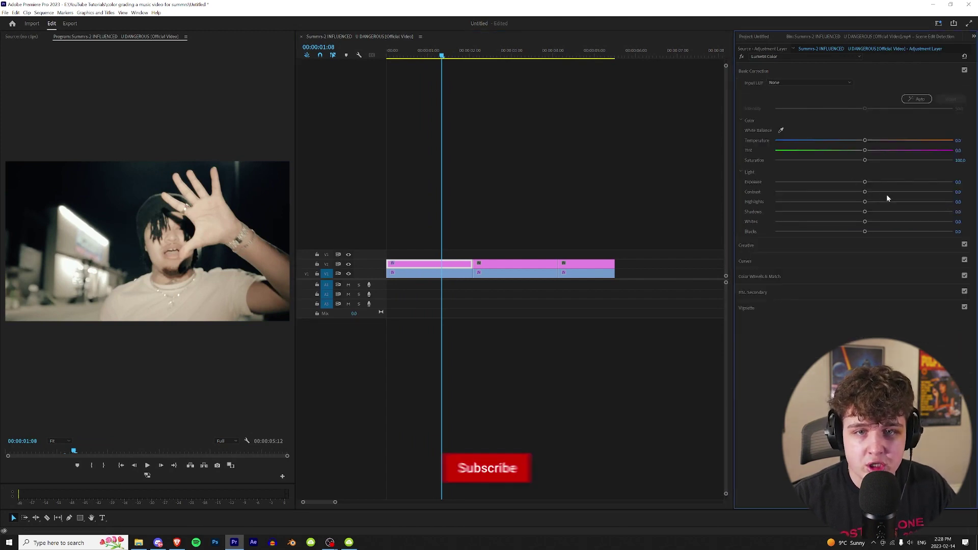
{"action": "left_click_drag", "start_coordinate": [865, 163], "coordinate": [908, 162]}
{"action": "left_click_drag", "start_coordinate": [865, 211], "coordinate": [847, 214]}
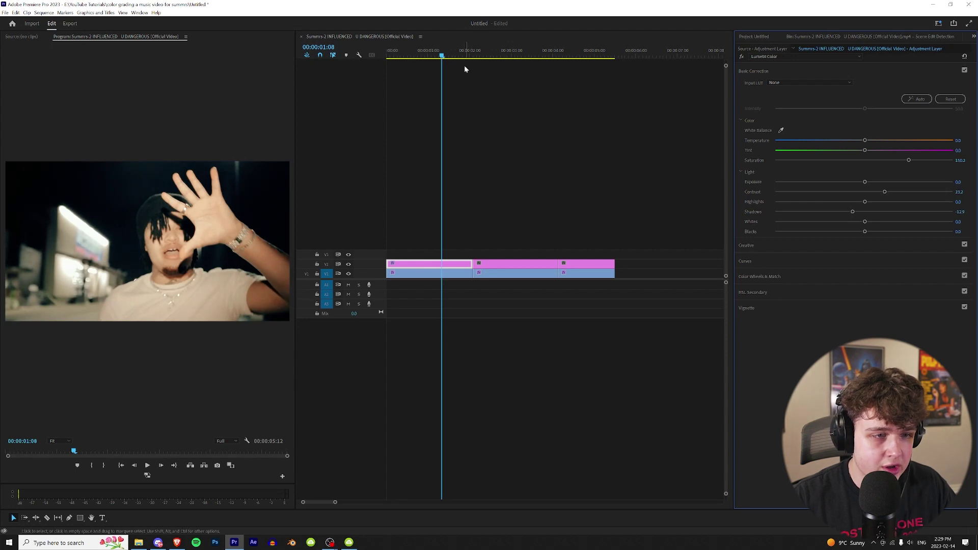
Step: Shift the first segment's tint toward green to about -15 and warm its temperature to about 3
{"action": "left_click_drag", "start_coordinate": [439, 51], "coordinate": [388, 52]}
{"action": "left_click_drag", "start_coordinate": [865, 151], "coordinate": [856, 151]}
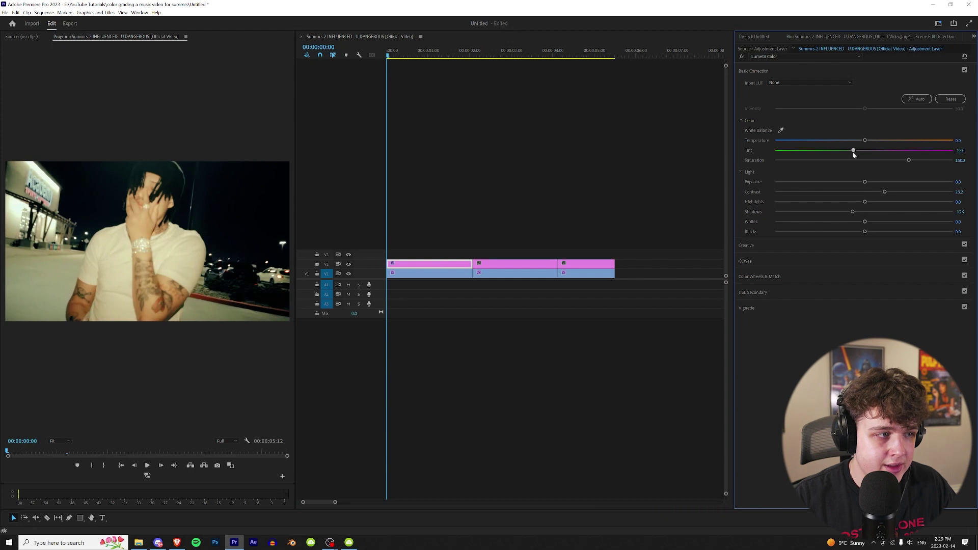
{"action": "left_click_drag", "start_coordinate": [393, 54], "coordinate": [385, 61]}
{"action": "left_click_drag", "start_coordinate": [864, 141], "coordinate": [866, 143]}
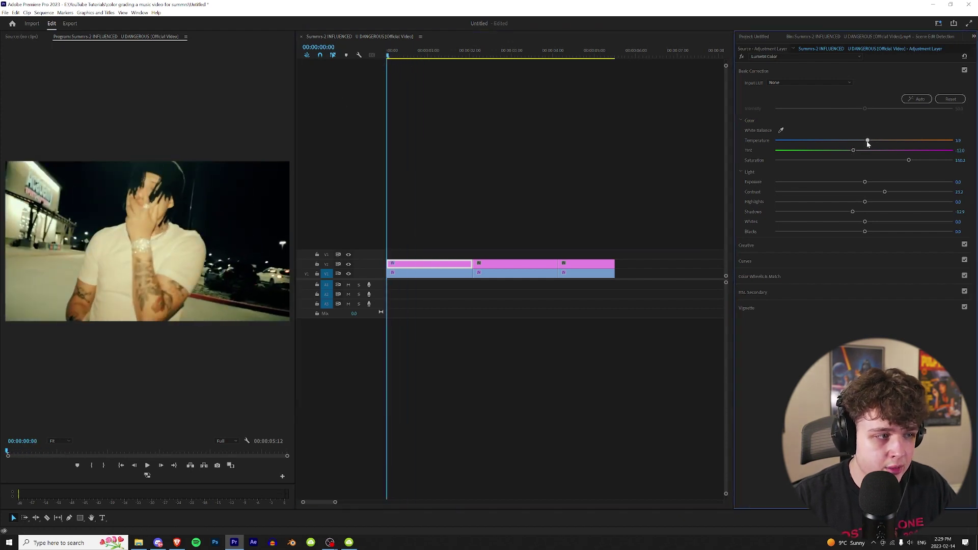
{"action": "left_click_drag", "start_coordinate": [393, 55], "coordinate": [453, 75]}
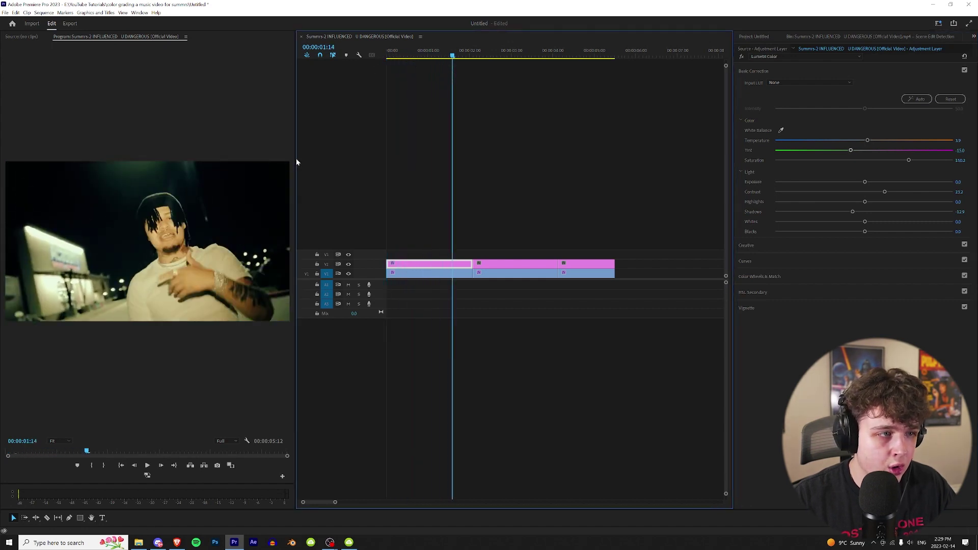
Step: Stack two copies of the first clip on V2 and V3, with its adjustment-layer segment above them on V4
{"action": "left_click_drag", "start_coordinate": [296, 160], "coordinate": [435, 159]}
{"action": "left_click_drag", "start_coordinate": [573, 60], "coordinate": [596, 121]}
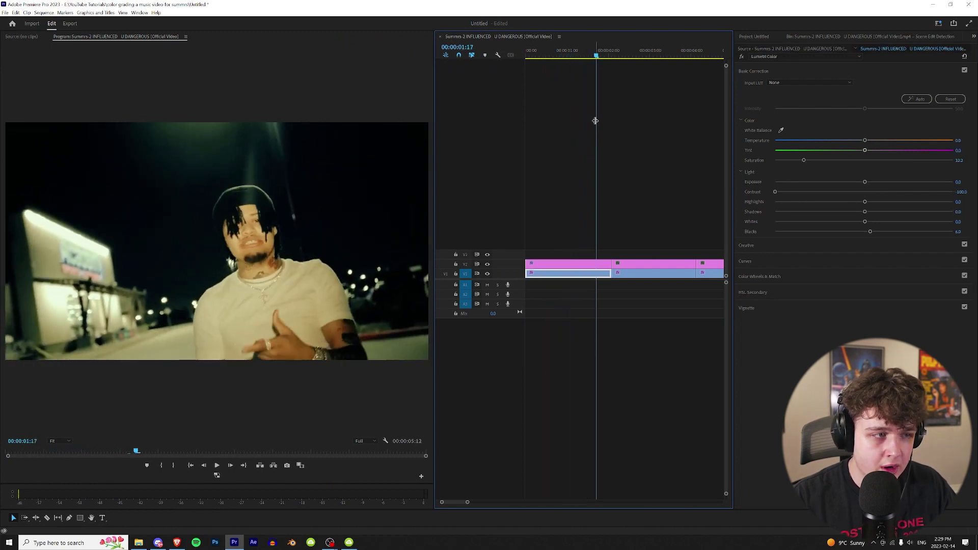
{"action": "left_click_drag", "start_coordinate": [599, 265], "coordinate": [544, 254]}
{"action": "key", "text": "alt+Up"}
Step: Apply the LOW - Film Halation preset from The Film Look presets to the clip copy on V3
{"action": "left_click", "coordinate": [973, 36]}
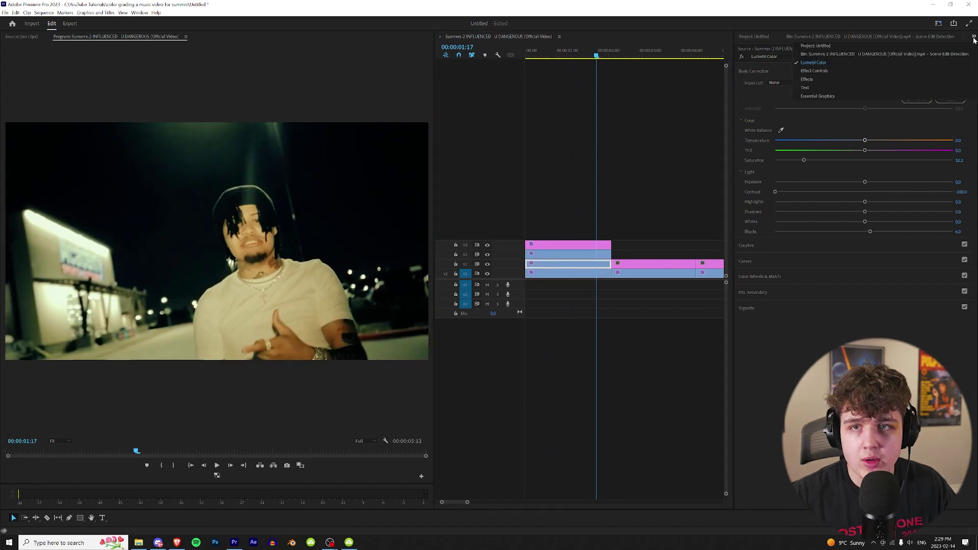
{"action": "left_click", "coordinate": [909, 81]}
{"action": "left_click", "coordinate": [740, 56]}
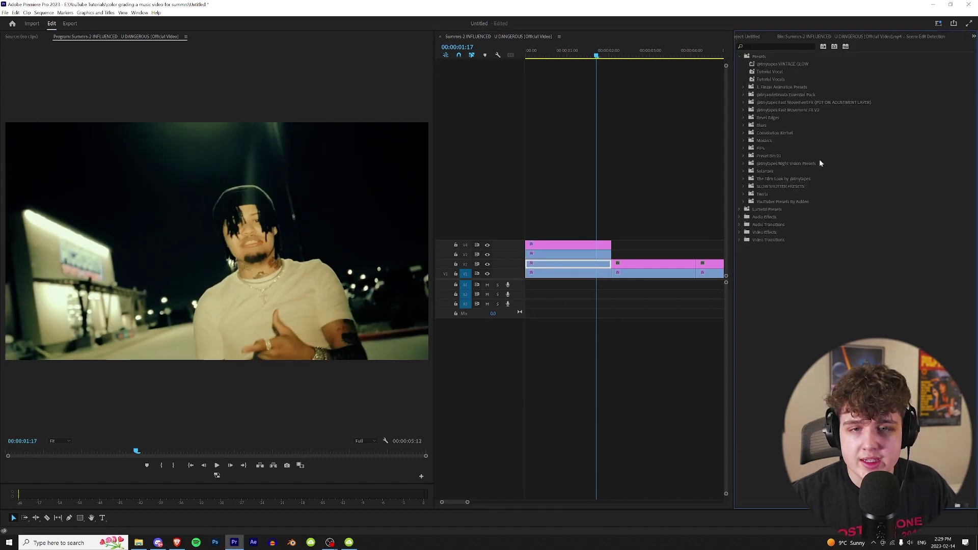
{"action": "left_click", "coordinate": [744, 179]}
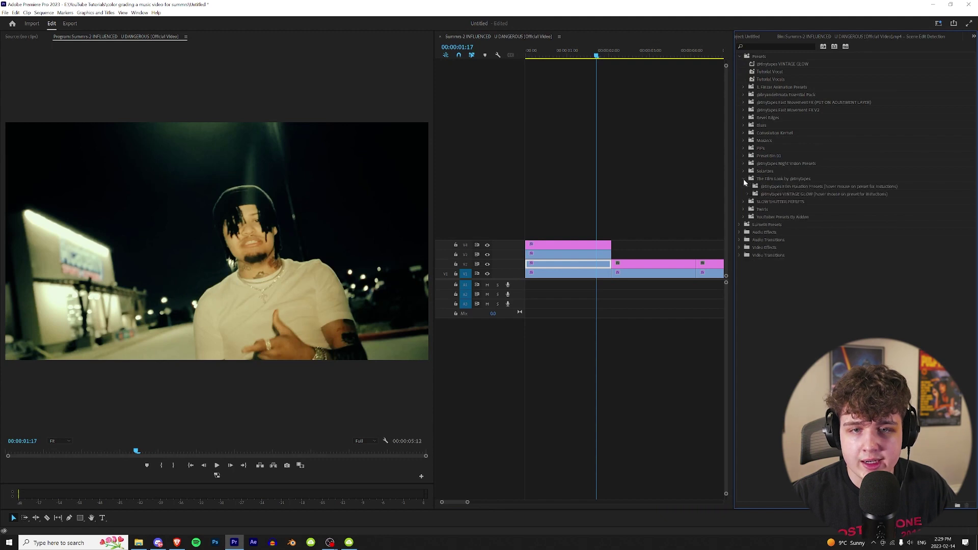
{"action": "left_click", "coordinate": [748, 187]}
{"action": "left_click", "coordinate": [747, 224]}
{"action": "mouse_move", "coordinate": [790, 204]}
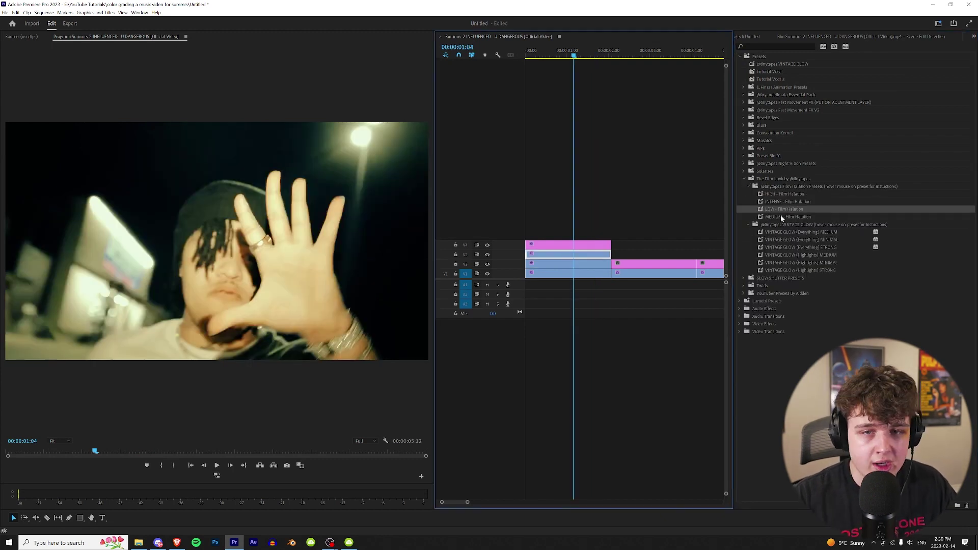
{"action": "mouse_move", "coordinate": [783, 213]}
{"action": "left_click_drag", "start_coordinate": [790, 213], "coordinate": [576, 255]}
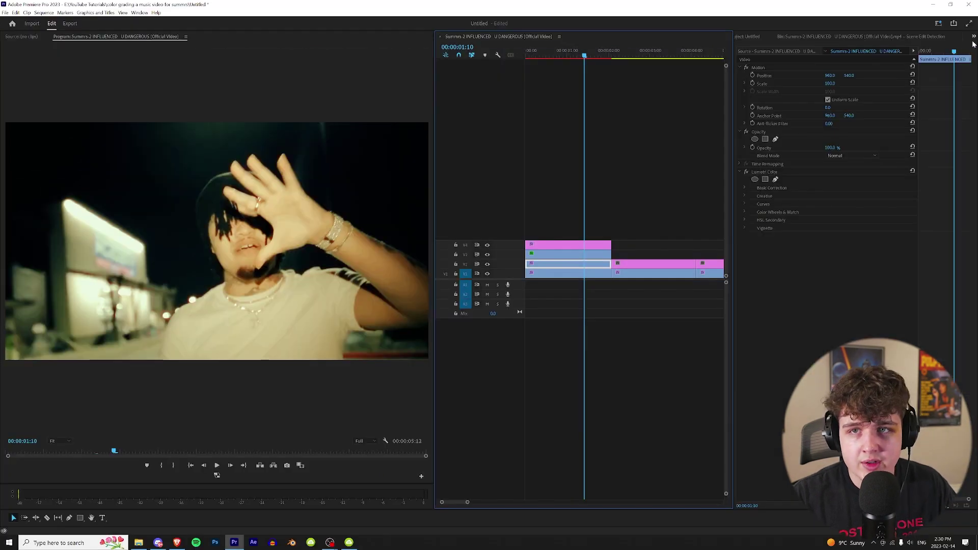
Step: Apply the VINTAGE GLOW (Highlights) MINIMAL preset to the clip copy on V2
{"action": "left_click", "coordinate": [973, 36]}
{"action": "left_click", "coordinate": [830, 76]}
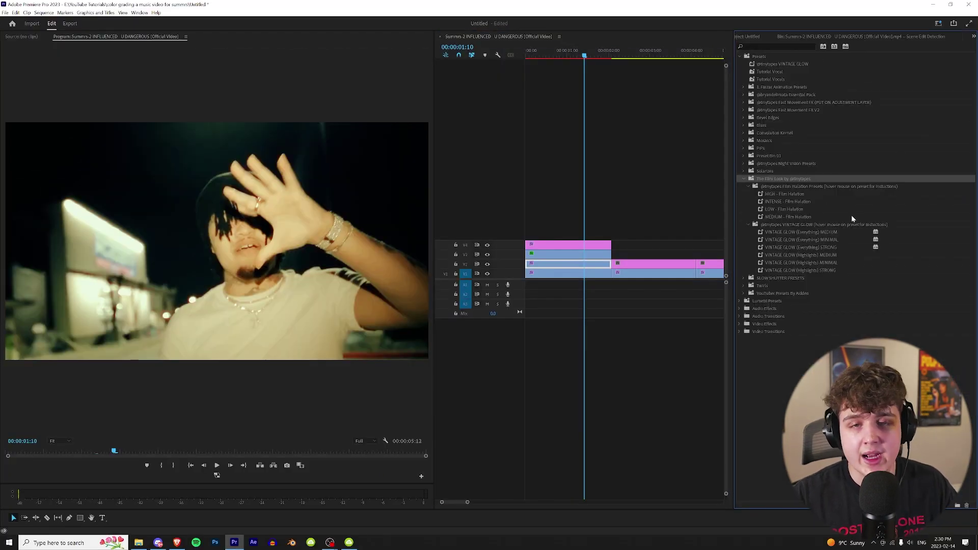
{"action": "left_click", "coordinate": [830, 255]}
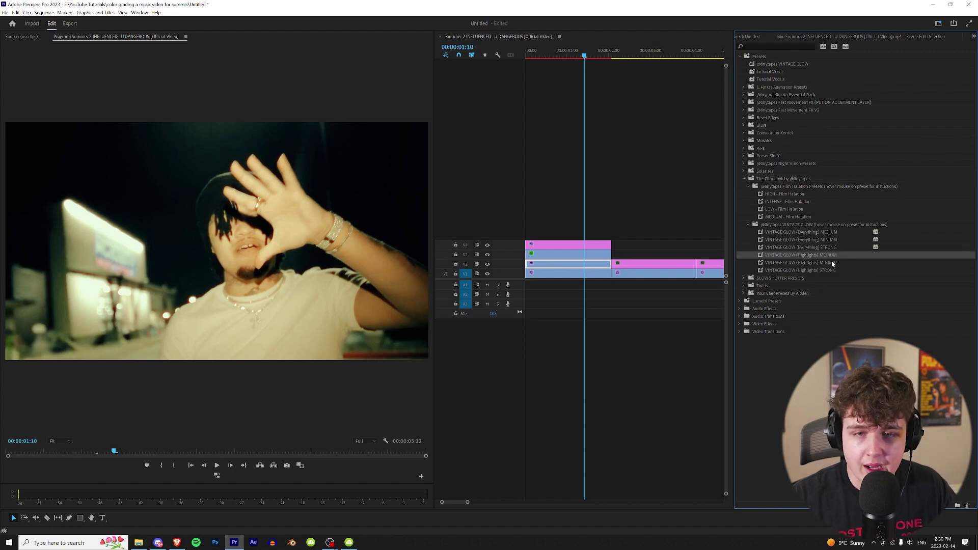
{"action": "left_click", "coordinate": [836, 264]}
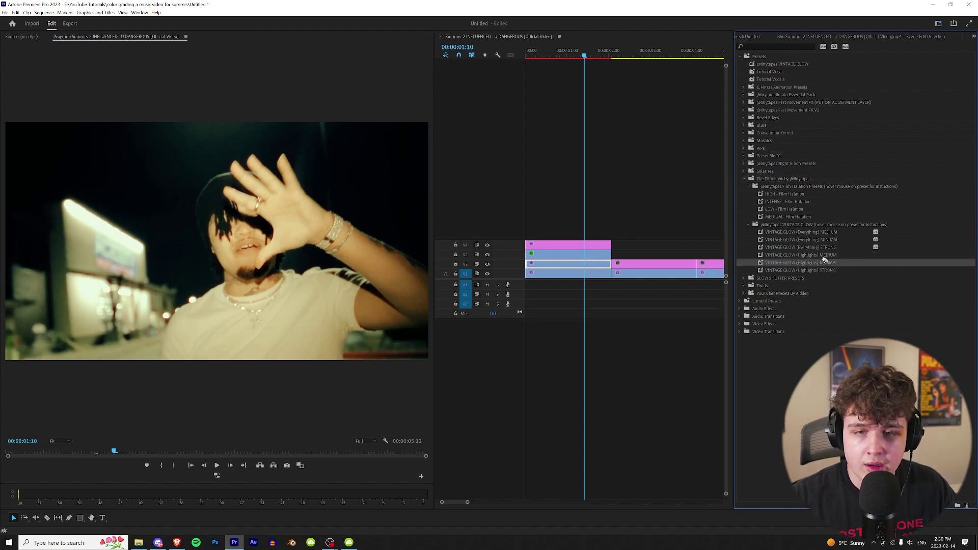
{"action": "left_click_drag", "start_coordinate": [581, 263], "coordinate": [582, 264]}
Step: Play and scrub through the first clip from its start to review the graded look with halation and glow
{"action": "left_click_drag", "start_coordinate": [555, 56], "coordinate": [508, 62]}
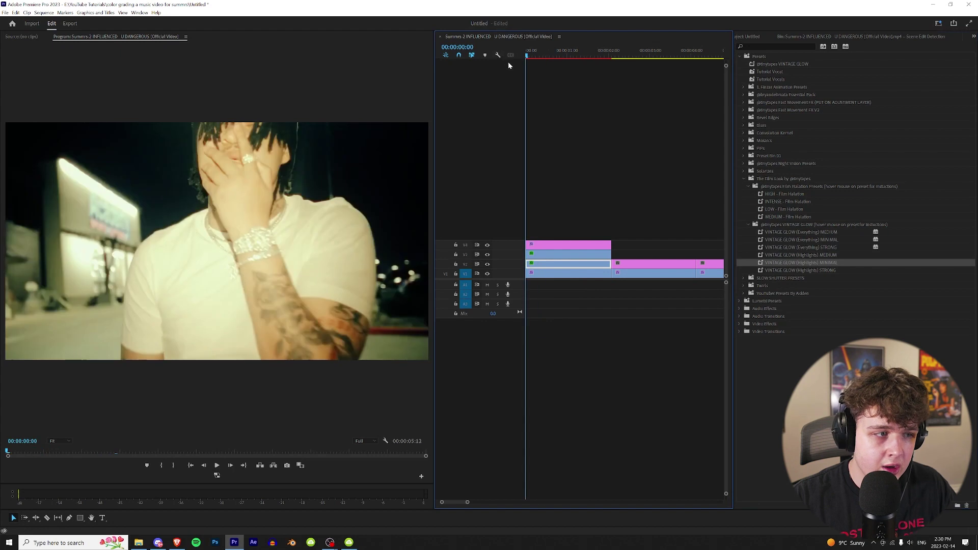
{"action": "key", "text": "space"}
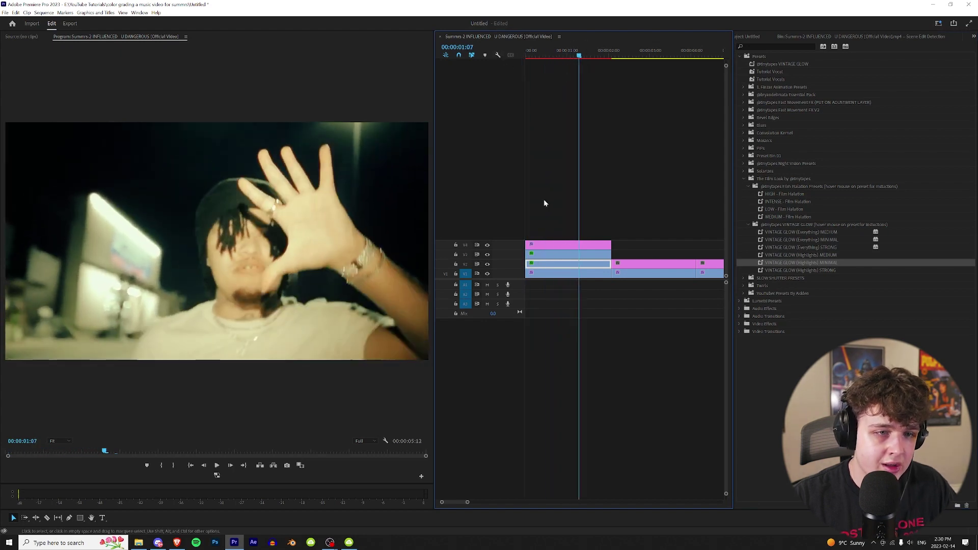
{"action": "left_click", "coordinate": [556, 51]}
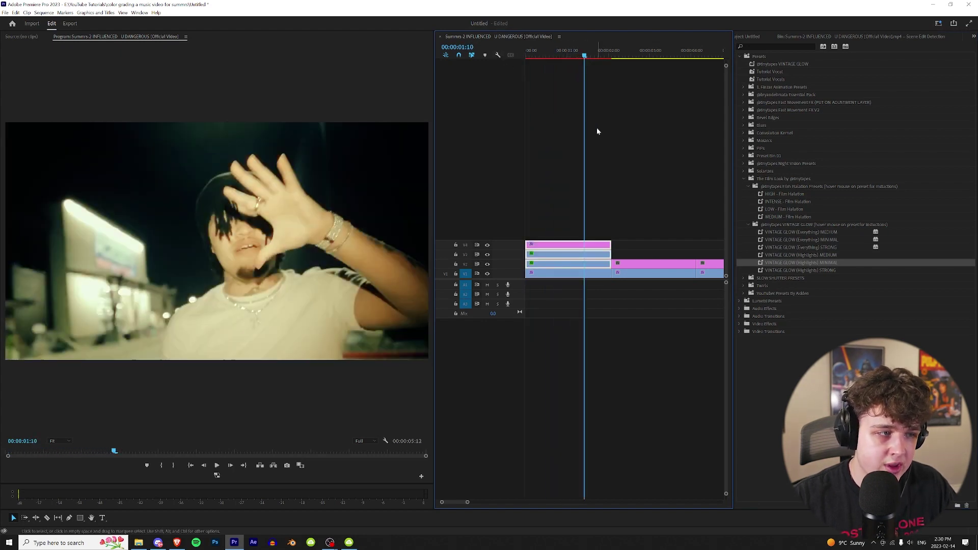
{"action": "left_click", "coordinate": [598, 56]}
{"action": "mouse_move", "coordinate": [599, 57]}
{"action": "left_mouse_down"}
{"action": "mouse_move", "coordinate": [575, 56]}
{"action": "mouse_move", "coordinate": [597, 58]}
{"action": "mouse_move", "coordinate": [604, 76]}
{"action": "mouse_move", "coordinate": [571, 60]}
{"action": "mouse_move", "coordinate": [597, 62]}
{"action": "left_mouse_up"}
{"action": "scroll", "coordinate": [625, 210], "scroll_direction": "down", "scroll_amount": 2}
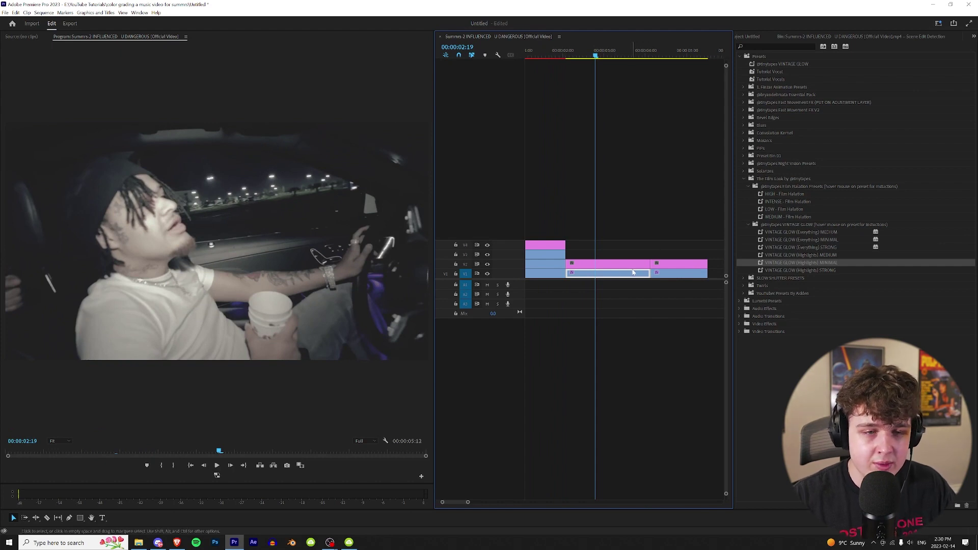
{"action": "left_click", "coordinate": [616, 266]}
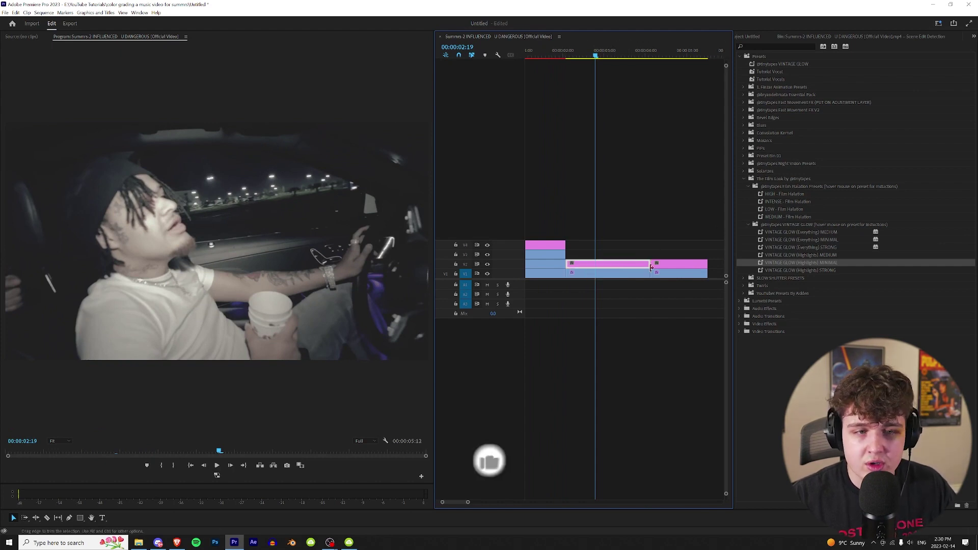
{"action": "left_click", "coordinate": [973, 37]}
{"action": "left_click", "coordinate": [930, 63]}
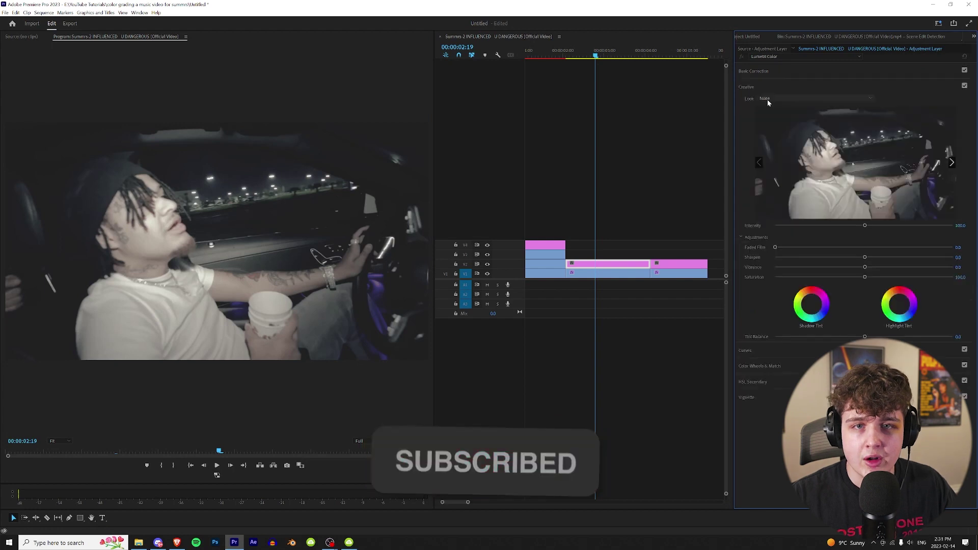
{"action": "left_click", "coordinate": [767, 99]}
{"action": "left_click", "coordinate": [773, 123]}
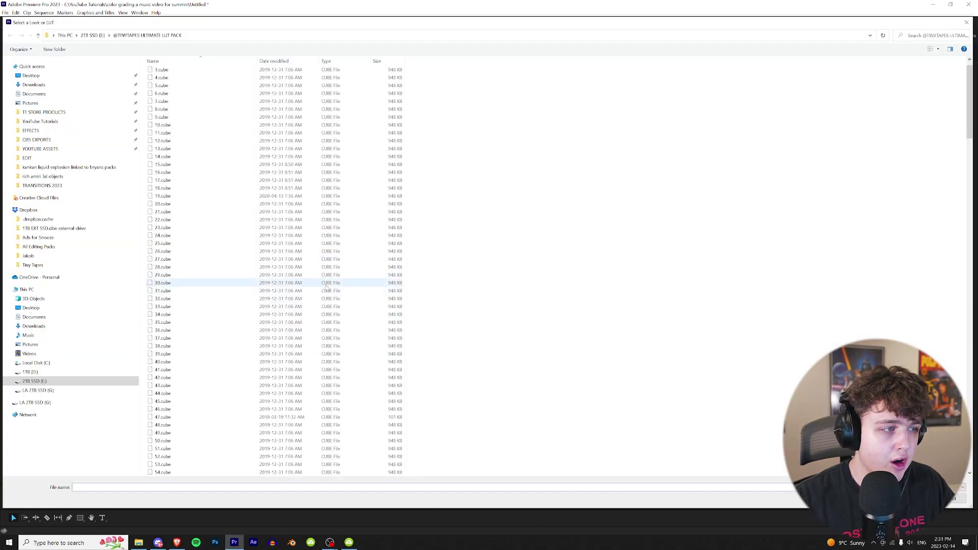
{"action": "scroll", "coordinate": [317, 284], "scroll_direction": "down", "scroll_amount": 20}
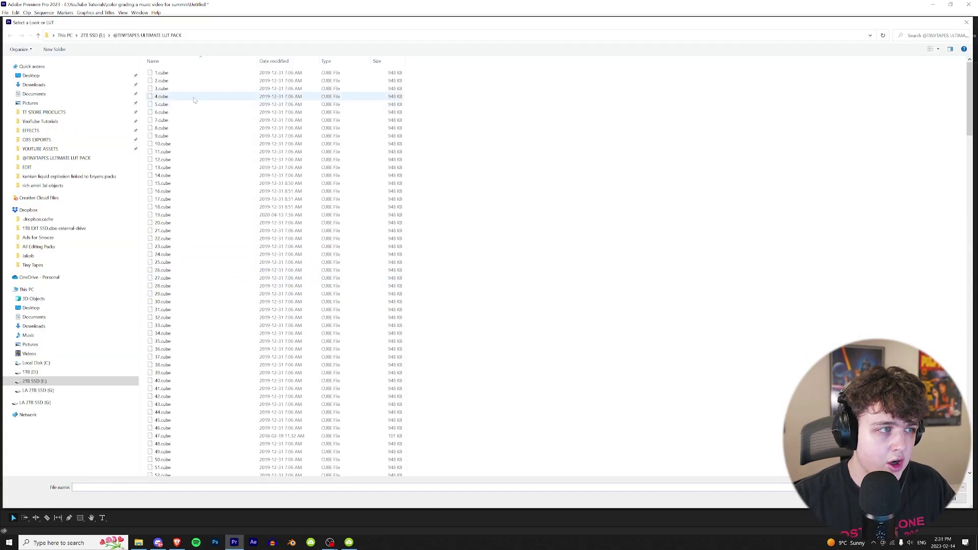
{"action": "double_click", "coordinate": [194, 98]}
{"action": "mouse_move", "coordinate": [599, 55]}
{"action": "left_mouse_down"}
{"action": "mouse_move", "coordinate": [608, 59]}
{"action": "mouse_move", "coordinate": [599, 55]}
{"action": "left_mouse_up"}
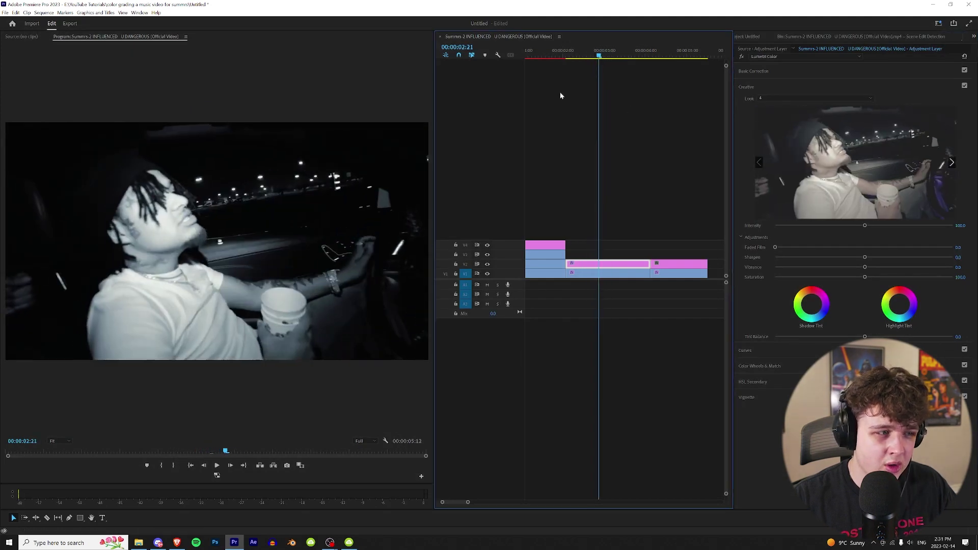
Step: Set the second adjustment segment's basic correction to Tint -20.2, Shadows 62.2, Whites -42.5 and Blacks 21.2
{"action": "left_click", "coordinate": [753, 71]}
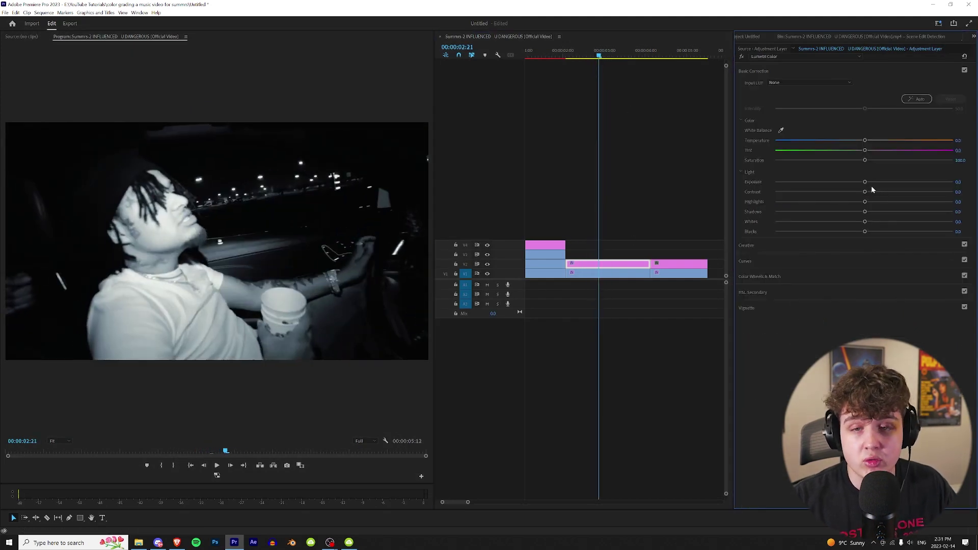
{"action": "left_click_drag", "start_coordinate": [864, 212], "coordinate": [921, 214]}
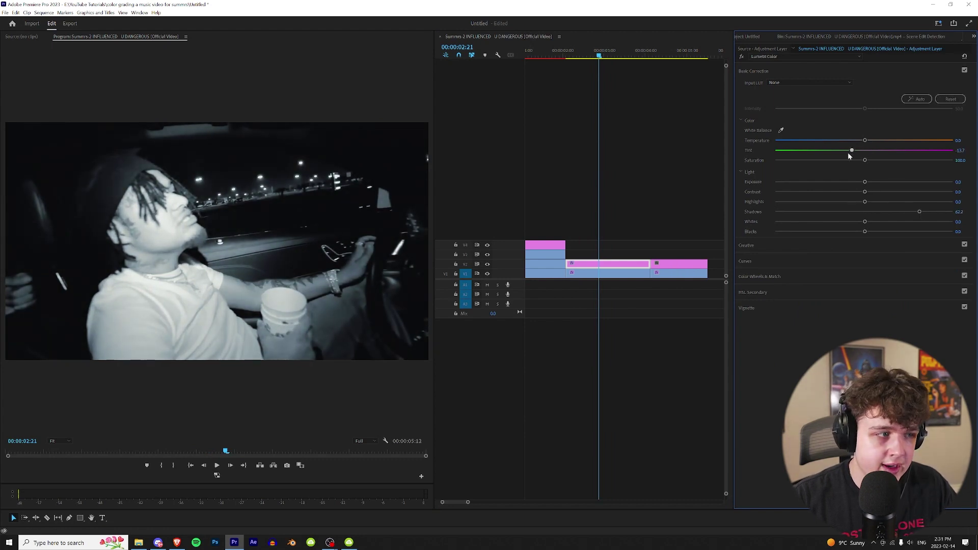
{"action": "left_click_drag", "start_coordinate": [867, 224], "coordinate": [828, 229]}
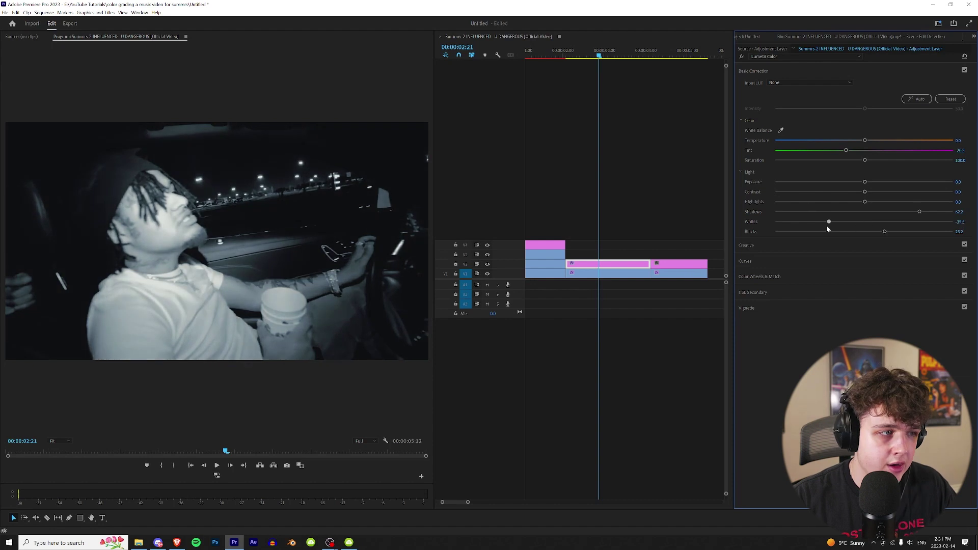
{"action": "mouse_move", "coordinate": [614, 53]}
{"action": "left_mouse_down"}
{"action": "mouse_move", "coordinate": [624, 54]}
{"action": "mouse_move", "coordinate": [613, 54]}
{"action": "left_mouse_up"}
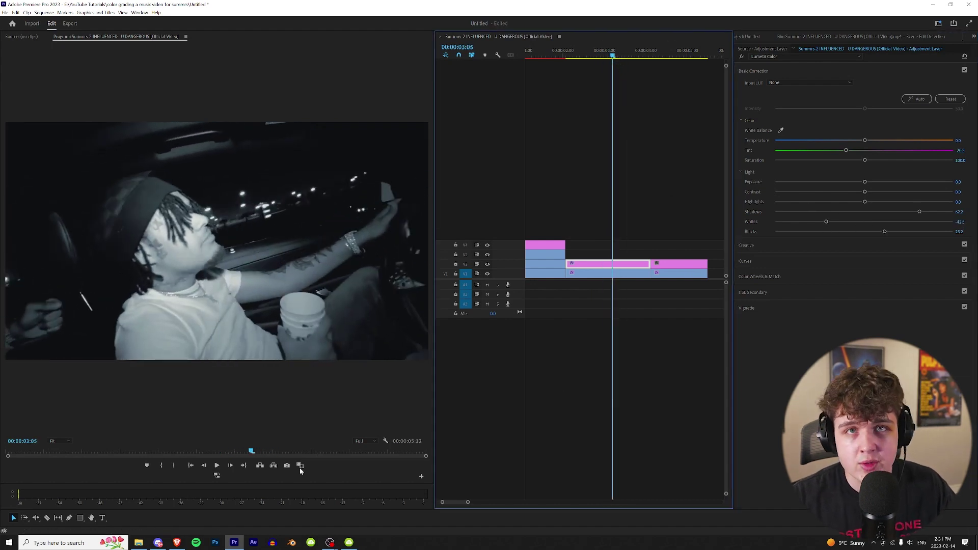
{"action": "left_click", "coordinate": [141, 542]}
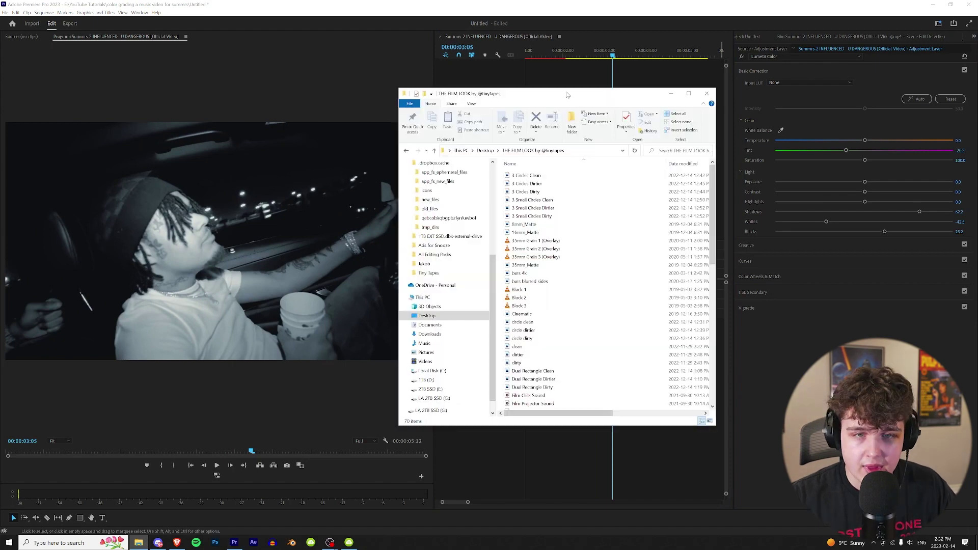
{"action": "scroll", "coordinate": [658, 265], "scroll_direction": "down", "scroll_amount": 5}
{"action": "left_click_drag", "start_coordinate": [718, 225], "coordinate": [811, 224]}
{"action": "scroll", "coordinate": [608, 261], "scroll_direction": "up", "scroll_amount": 5}
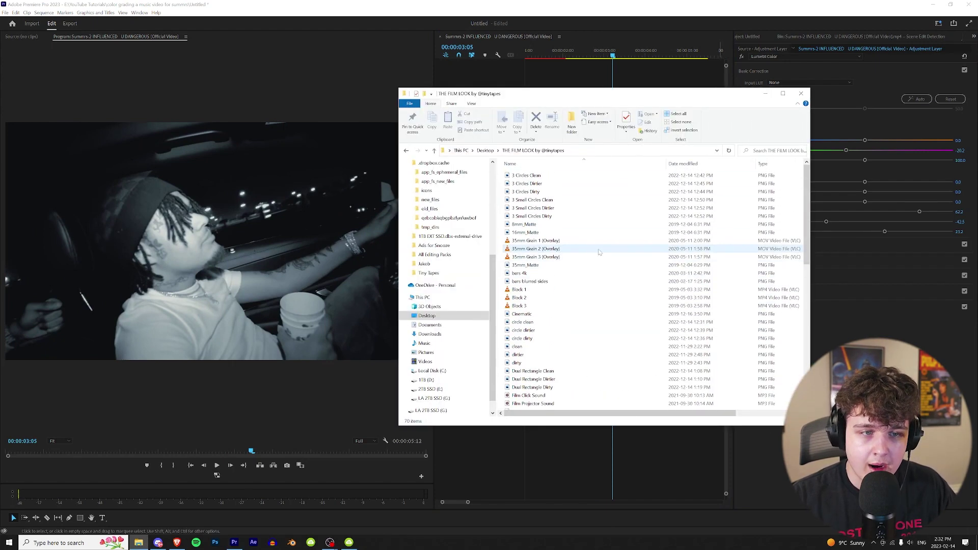
{"action": "left_click_drag", "start_coordinate": [597, 241], "coordinate": [561, 178]}
{"action": "left_click_drag", "start_coordinate": [571, 93], "coordinate": [750, 91]}
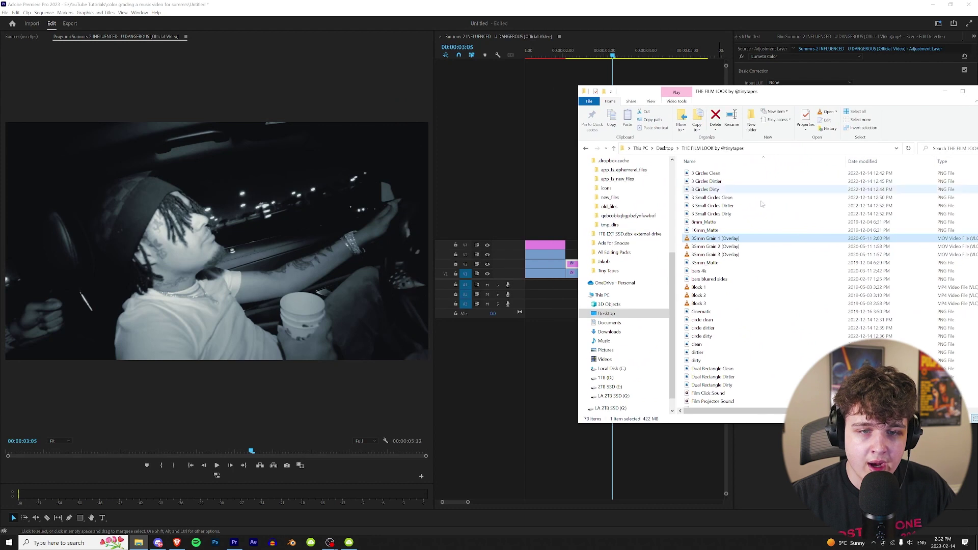
{"action": "left_click", "coordinate": [740, 247]}
{"action": "left_click_drag", "start_coordinate": [743, 248], "coordinate": [557, 201]}
Step: Add the Super 8mm Damaged (Multiply) overlay on V6 and the dirtier.png film frame on V7 above the grain
{"action": "scroll", "coordinate": [764, 286], "scroll_direction": "down", "scroll_amount": 10}
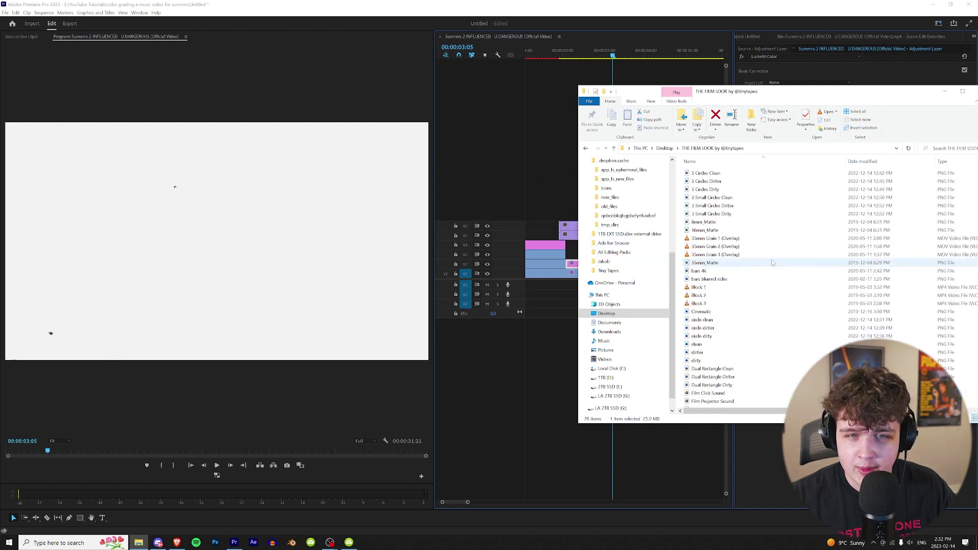
{"action": "scroll", "coordinate": [764, 275], "scroll_direction": "down", "scroll_amount": 2}
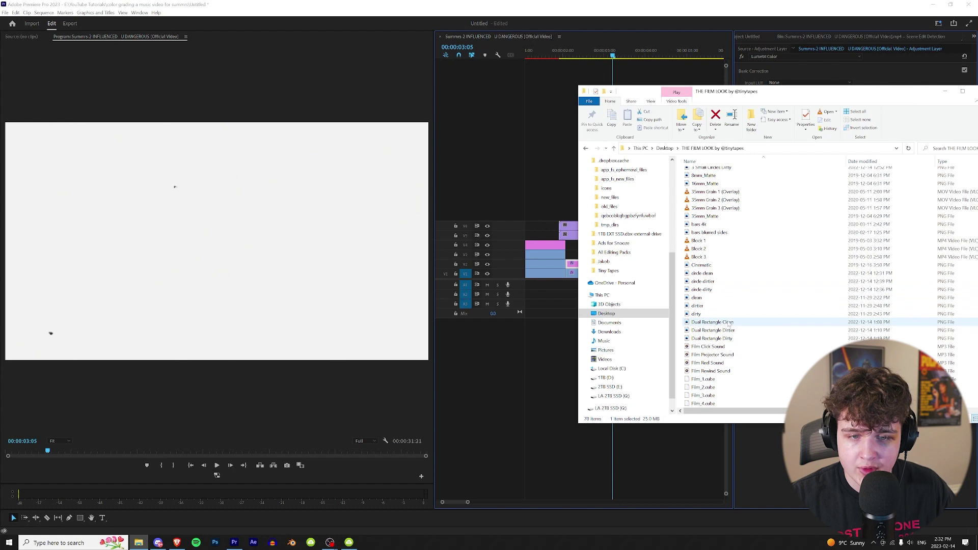
{"action": "left_click_drag", "start_coordinate": [724, 307], "coordinate": [584, 236]}
Step: Cut the grain, damage and frame overlays at the second clip's end and delete the excess parts
{"action": "key", "text": "c"}
{"action": "left_click_drag", "start_coordinate": [654, 215], "coordinate": [667, 237]}
{"action": "left_click", "coordinate": [651, 226]}
{"action": "left_click", "coordinate": [650, 236]}
{"action": "key", "text": "v"}
{"action": "key", "text": "Delete"}
Step: Disable the Super 8mm Damaged overlay on V6 and the film frame on V7
{"action": "left_click", "coordinate": [622, 228]}
{"action": "key", "text": "shift+e"}
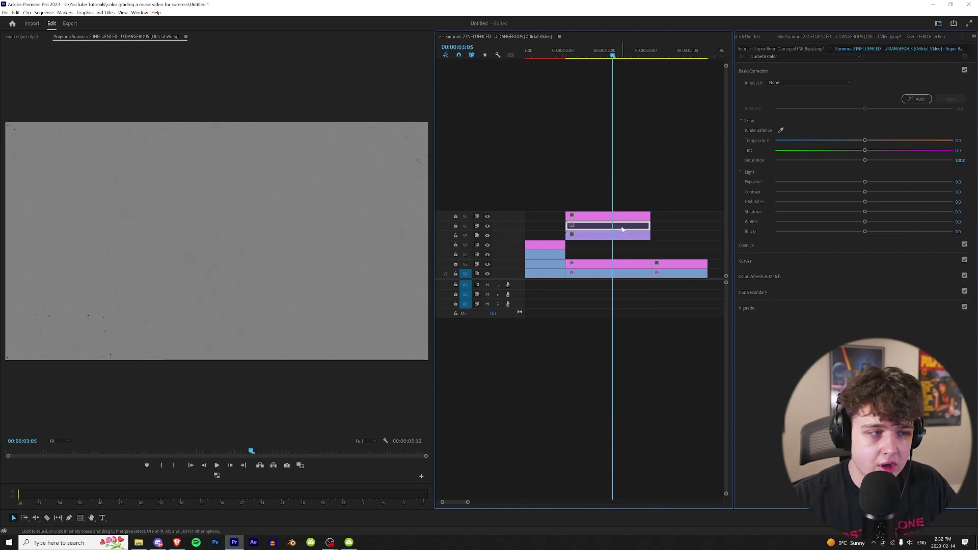
{"action": "left_click", "coordinate": [620, 219]}
{"action": "key", "text": "shift+e"}
Step: Set the blend mode of the 35mm Grain 2 overlay on V5 to Overlay
{"action": "left_click", "coordinate": [620, 235]}
{"action": "left_click", "coordinate": [974, 36]}
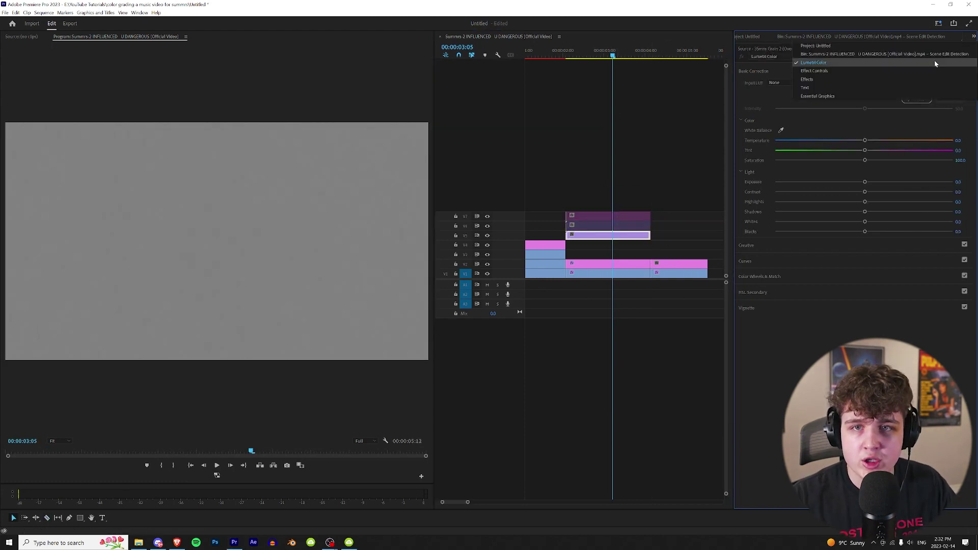
{"action": "left_click", "coordinate": [825, 68]}
{"action": "left_click", "coordinate": [851, 156]}
{"action": "left_click", "coordinate": [842, 269]}
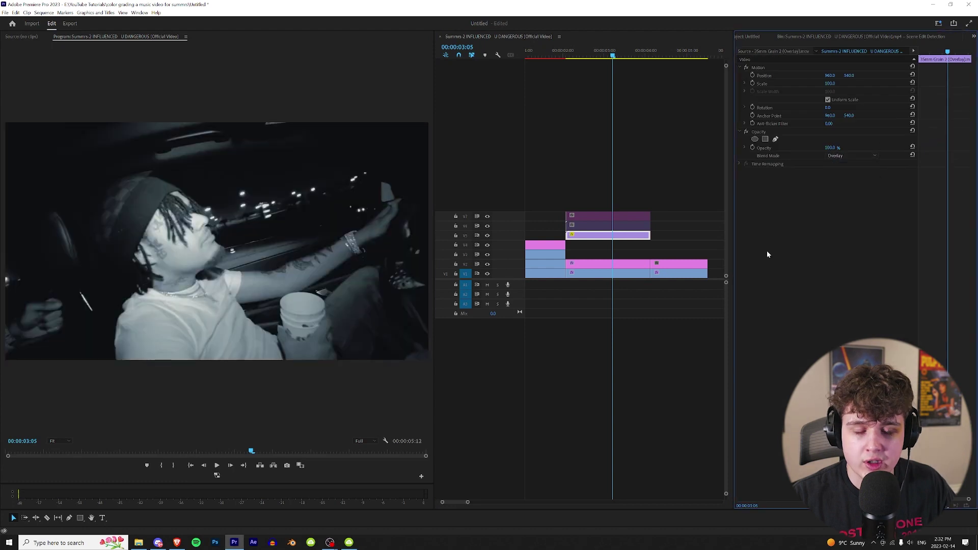
Step: Duplicate the grain overlay onto V4 and V3 over the second clip and check the stronger grain in an enlarged preview
{"action": "left_click_drag", "start_coordinate": [590, 239], "coordinate": [583, 255]}
{"action": "left_click_drag", "start_coordinate": [585, 55], "coordinate": [606, 65]}
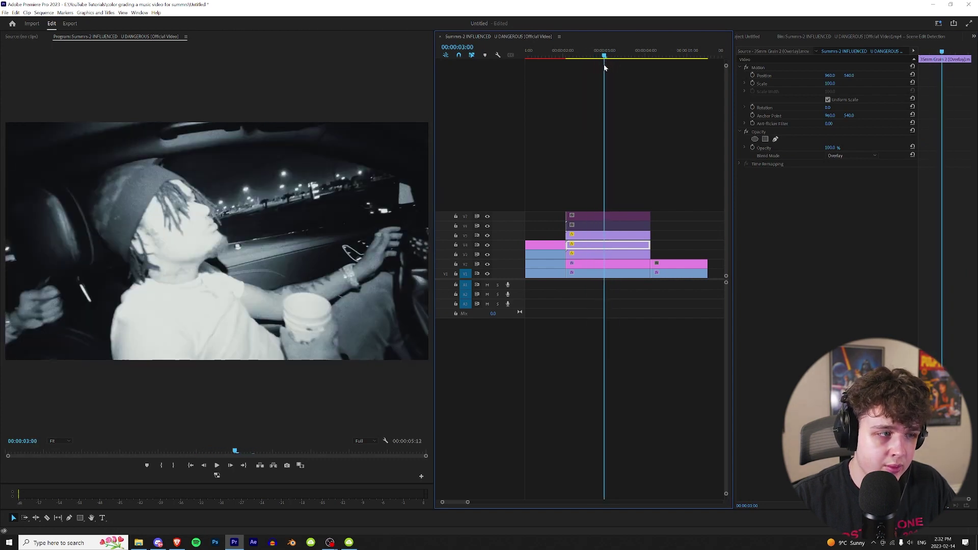
{"action": "key", "text": "grave"}
{"action": "key", "text": "grave"}
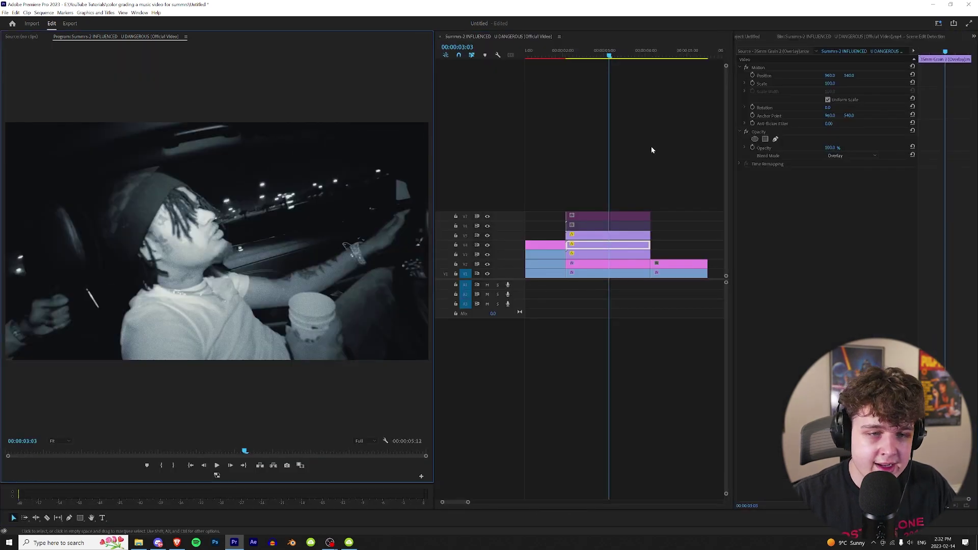
Step: Re-enable the Super 8mm Damaged overlay on V6, set its blend mode to Multiply and play back the clip
{"action": "left_click", "coordinate": [617, 227]}
{"action": "key", "text": "shift+e"}
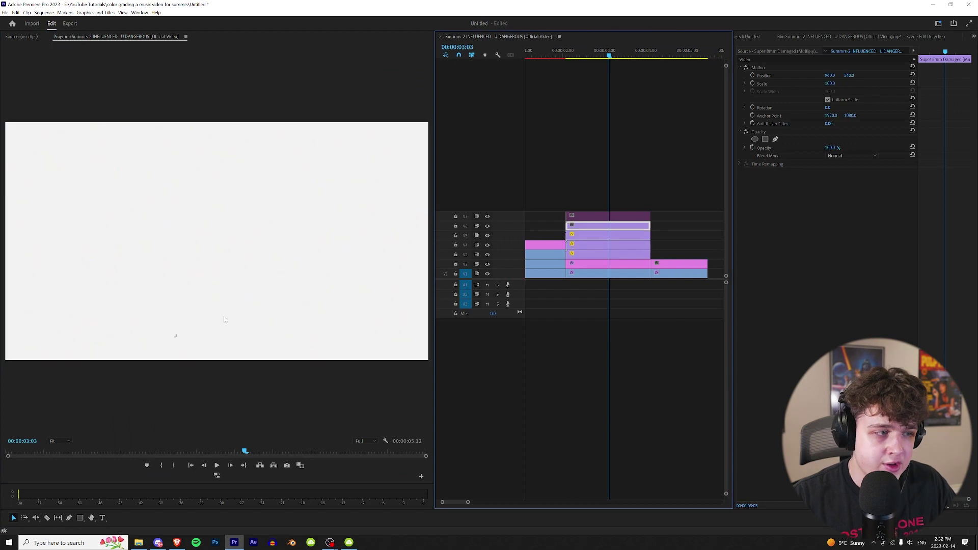
{"action": "left_click_drag", "start_coordinate": [571, 55], "coordinate": [587, 57]}
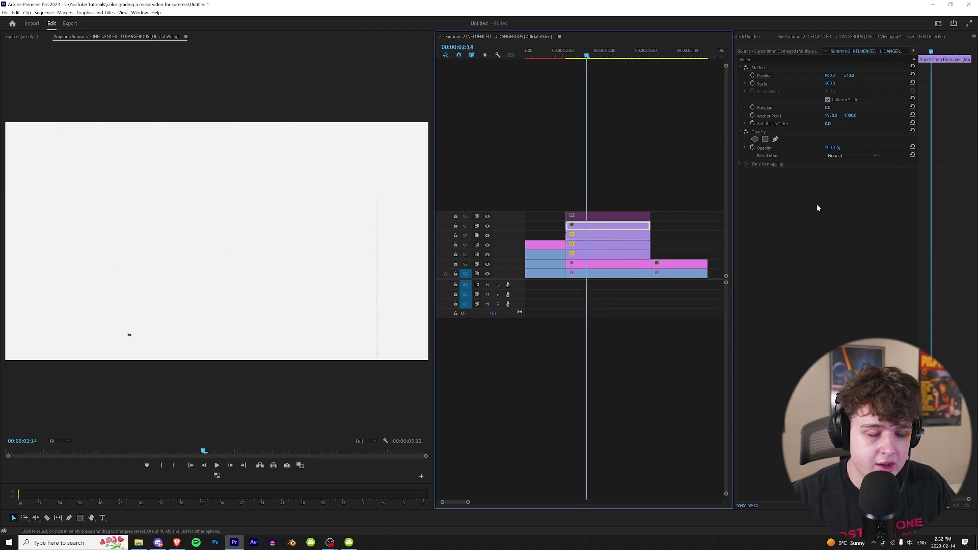
{"action": "left_click", "coordinate": [843, 156]}
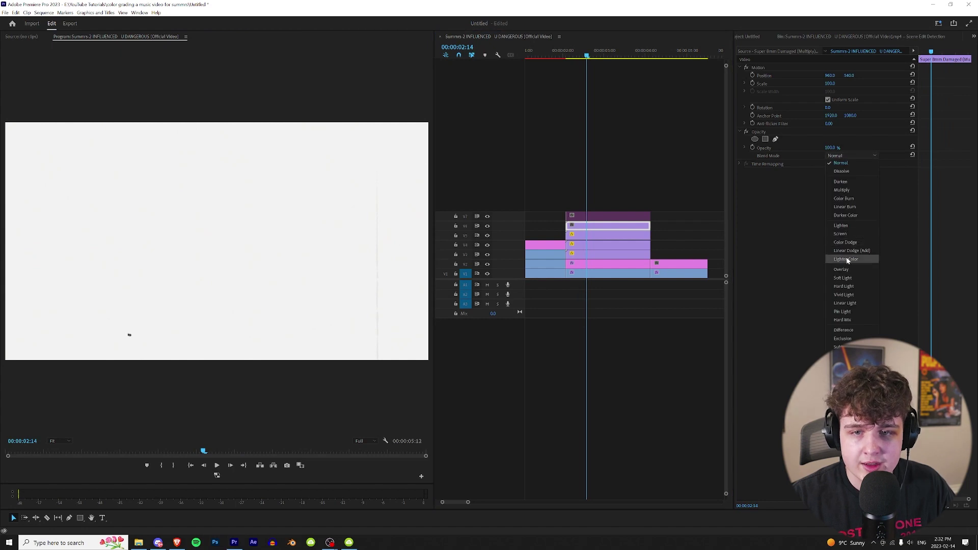
{"action": "left_click", "coordinate": [842, 190]}
{"action": "mouse_move", "coordinate": [585, 55]}
{"action": "left_mouse_down"}
{"action": "mouse_move", "coordinate": [612, 62]}
{"action": "mouse_move", "coordinate": [579, 56]}
{"action": "mouse_move", "coordinate": [590, 57]}
{"action": "left_mouse_up"}
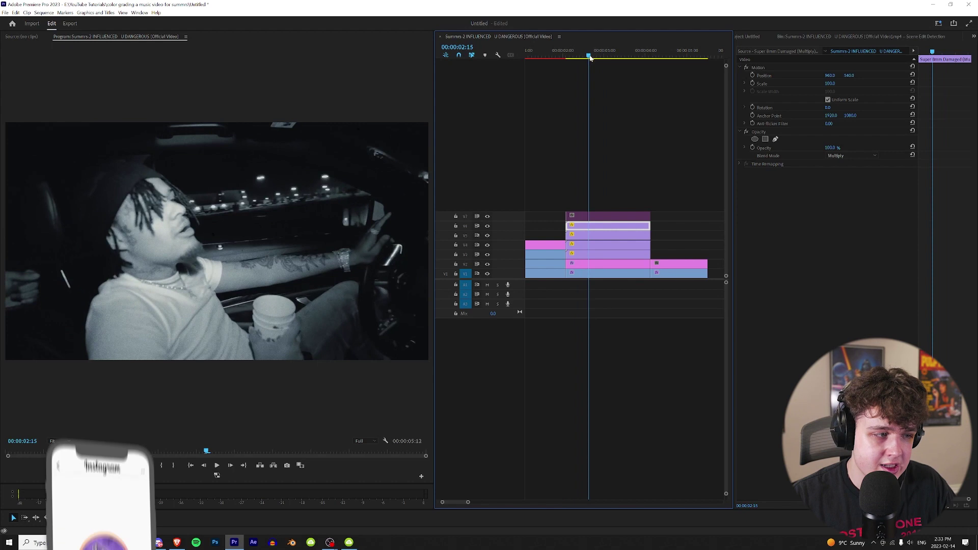
{"action": "key", "text": "space"}
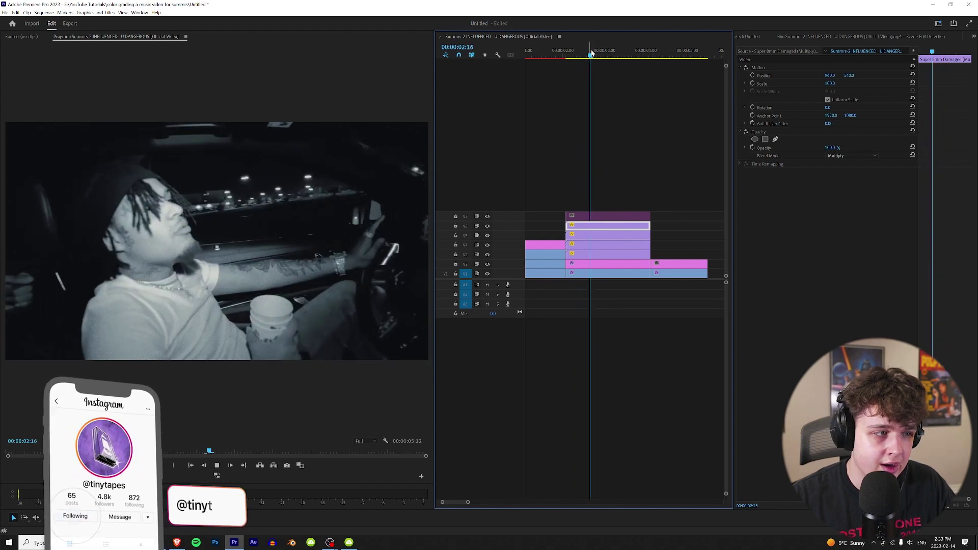
Step: Re-enable the dirtier.png frame on V7, set its scale to 50 and play back the second clip
{"action": "left_click", "coordinate": [605, 216]}
{"action": "key", "text": "shift+e"}
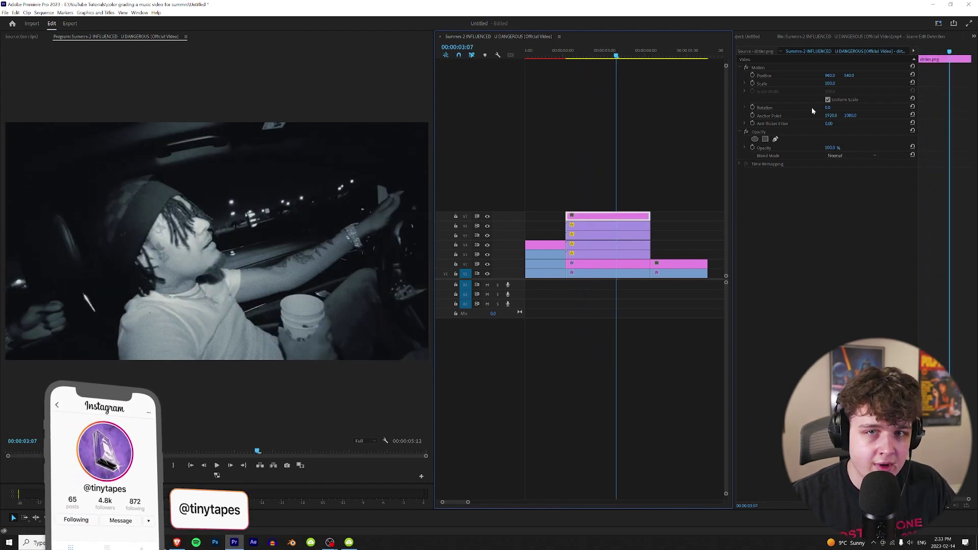
{"action": "left_click_drag", "start_coordinate": [829, 83], "coordinate": [801, 83]}
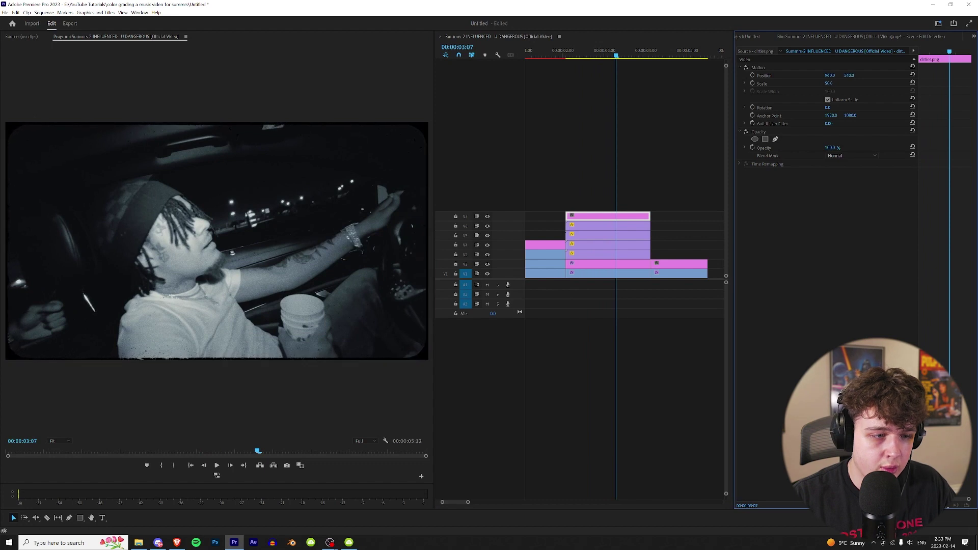
{"action": "key", "text": "space"}
{"action": "mouse_move", "coordinate": [573, 55]}
{"action": "left_mouse_down"}
{"action": "mouse_move", "coordinate": [555, 55]}
{"action": "mouse_move", "coordinate": [562, 58]}
{"action": "left_mouse_up"}
{"action": "key", "text": "space"}
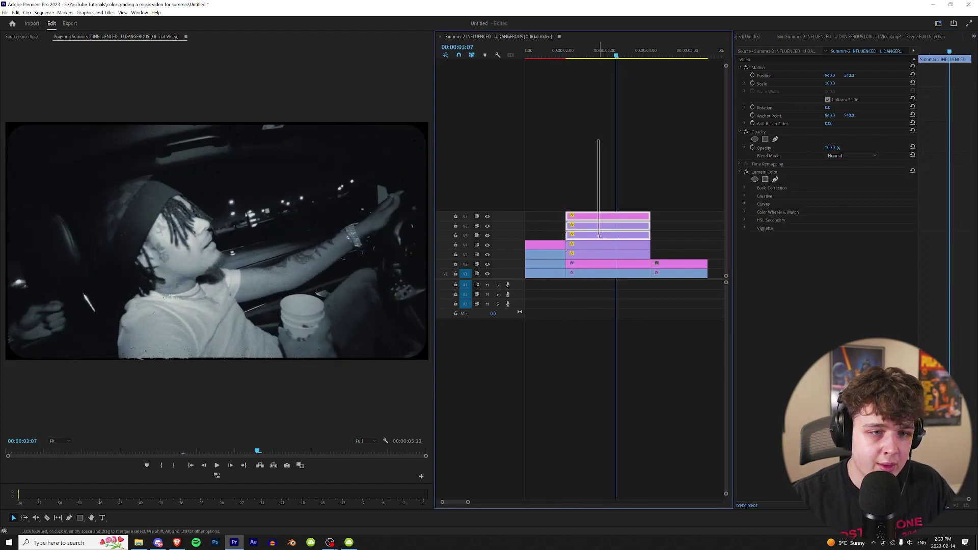
Step: Toggle all layers above the second clip off and back on to compare the grade with the original footage
{"action": "left_click_drag", "start_coordinate": [599, 258], "coordinate": [599, 264]}
{"action": "key", "text": "shift+e"}
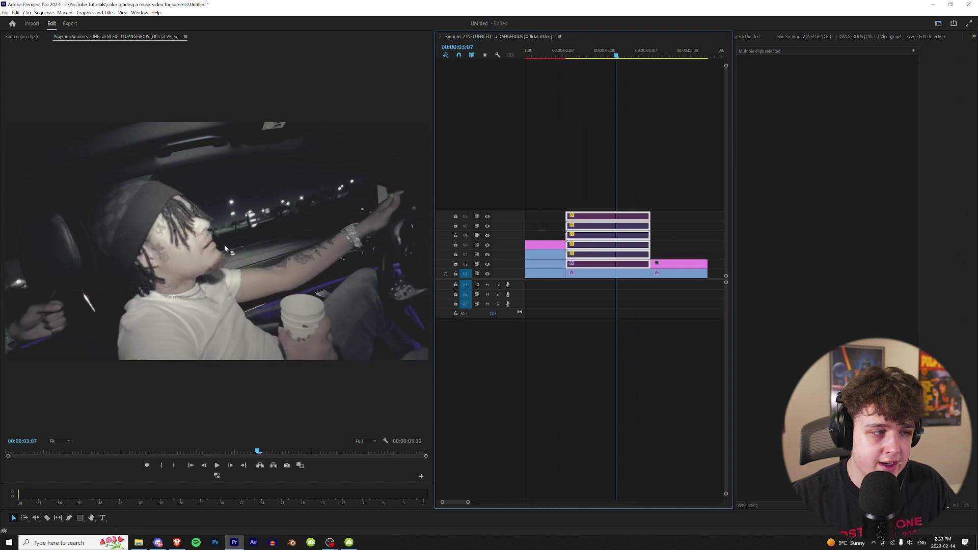
{"action": "key", "text": "shift+e"}
Step: Raise the second clip's overlay stack one track, copy the clip onto V2 and apply VINTAGE GLOW (Highlights) MEDIUM to the copy
{"action": "left_click_drag", "start_coordinate": [633, 56], "coordinate": [607, 56]}
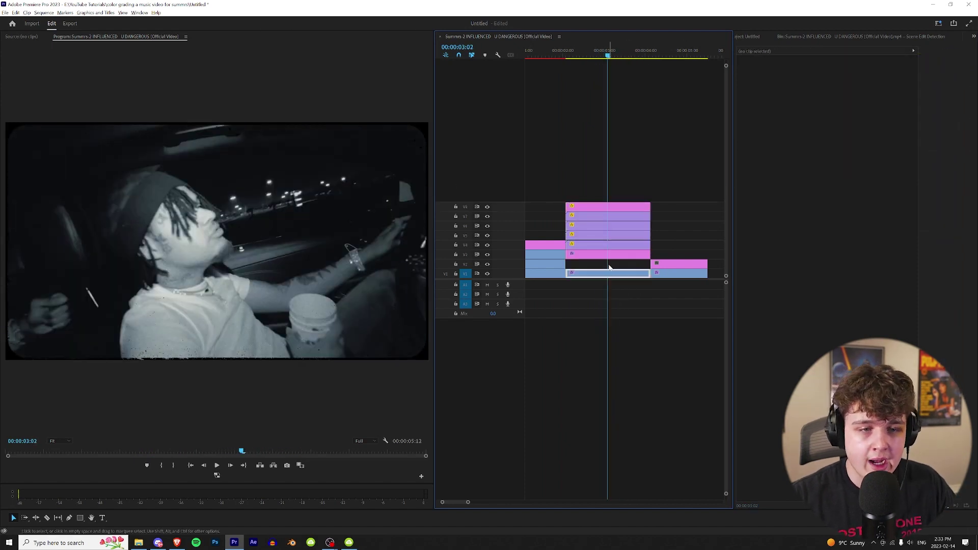
{"action": "left_click", "coordinate": [609, 266]}
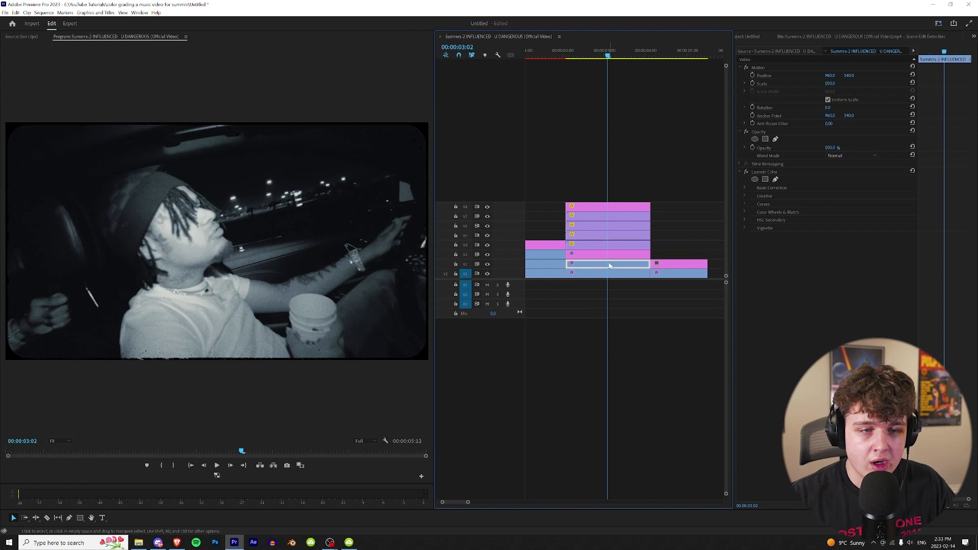
{"action": "left_click", "coordinate": [973, 36]}
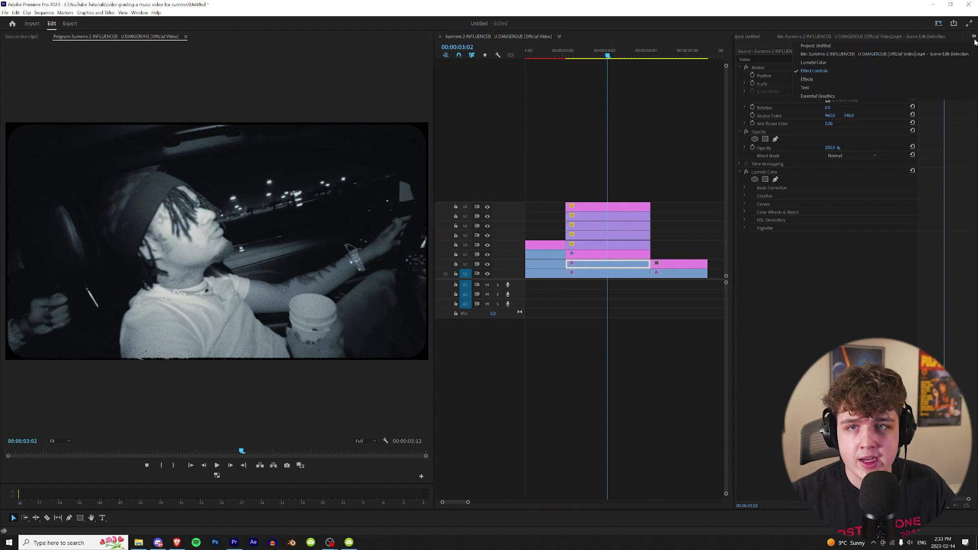
{"action": "left_click", "coordinate": [881, 78]}
{"action": "left_click", "coordinate": [834, 255]}
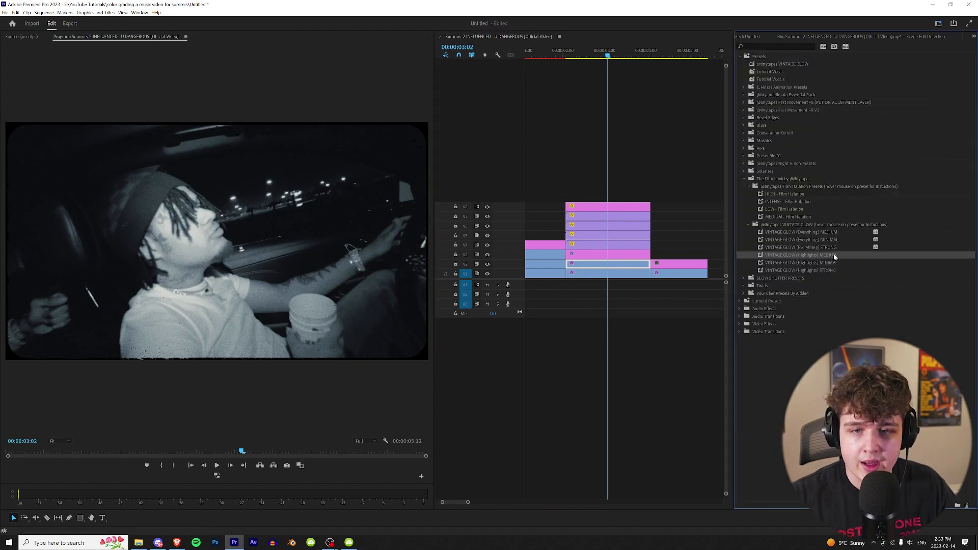
Step: Scrub through the second clip to review the glow and continue to the ungraded third clip
{"action": "left_click_drag", "start_coordinate": [608, 55], "coordinate": [580, 83]}
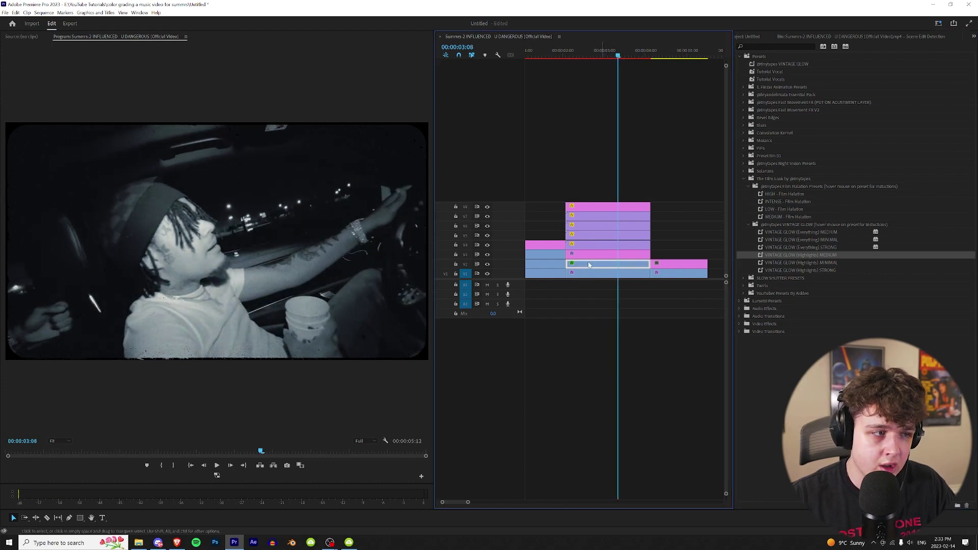
{"action": "left_click", "coordinate": [602, 55]}
{"action": "left_click_drag", "start_coordinate": [598, 56], "coordinate": [670, 55]}
{"action": "scroll", "coordinate": [663, 157], "scroll_direction": "down", "scroll_amount": 1}
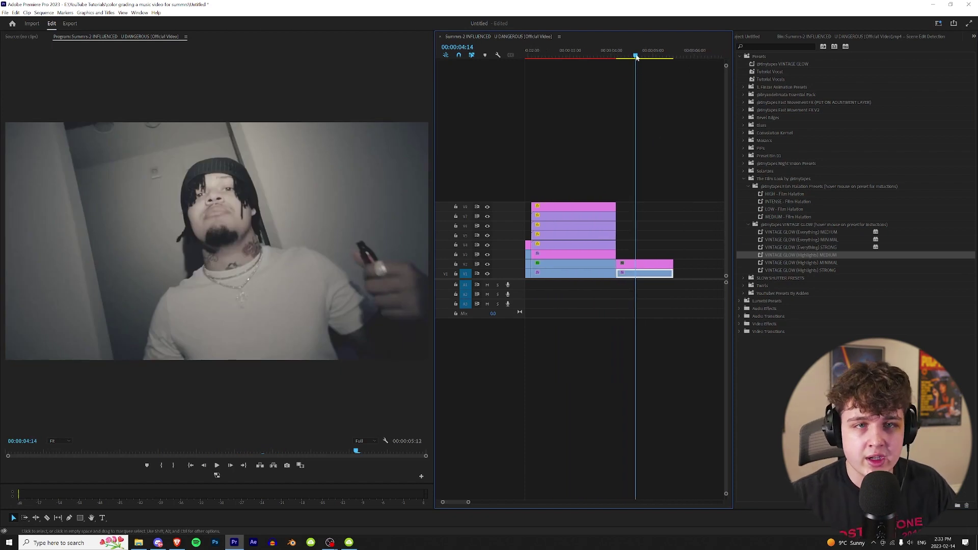
Step: Apply the 50.cube LUT as the Creative look on the third clip's adjustment layer and check it along the clip
{"action": "left_click", "coordinate": [646, 58]}
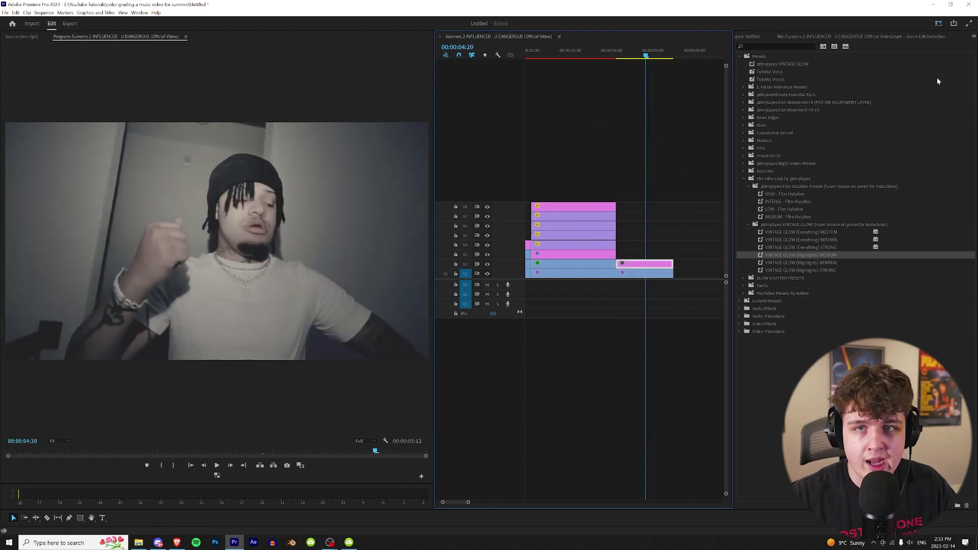
{"action": "left_click", "coordinate": [972, 38]}
{"action": "left_click", "coordinate": [934, 65]}
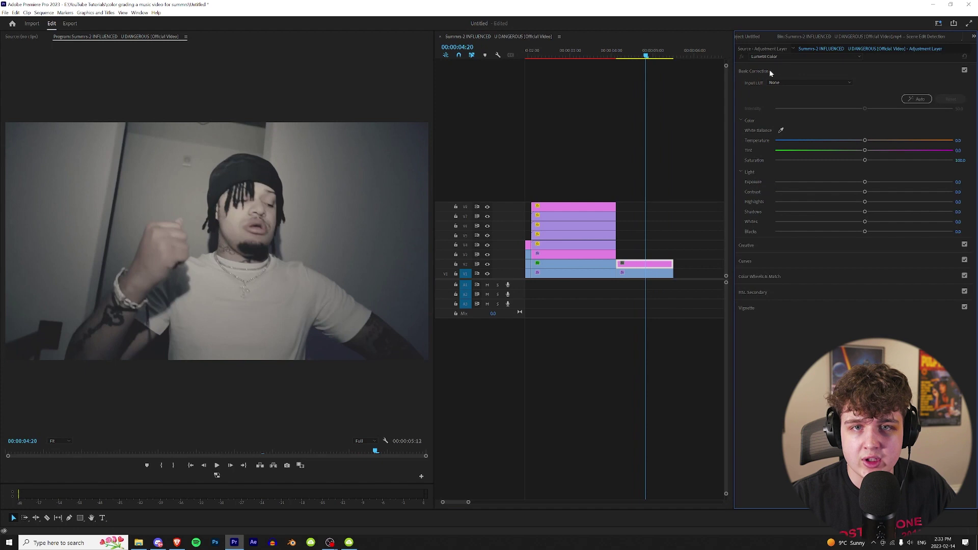
{"action": "left_click", "coordinate": [781, 72]}
{"action": "left_click", "coordinate": [769, 87]}
{"action": "left_click", "coordinate": [769, 97]}
{"action": "left_click", "coordinate": [771, 115]}
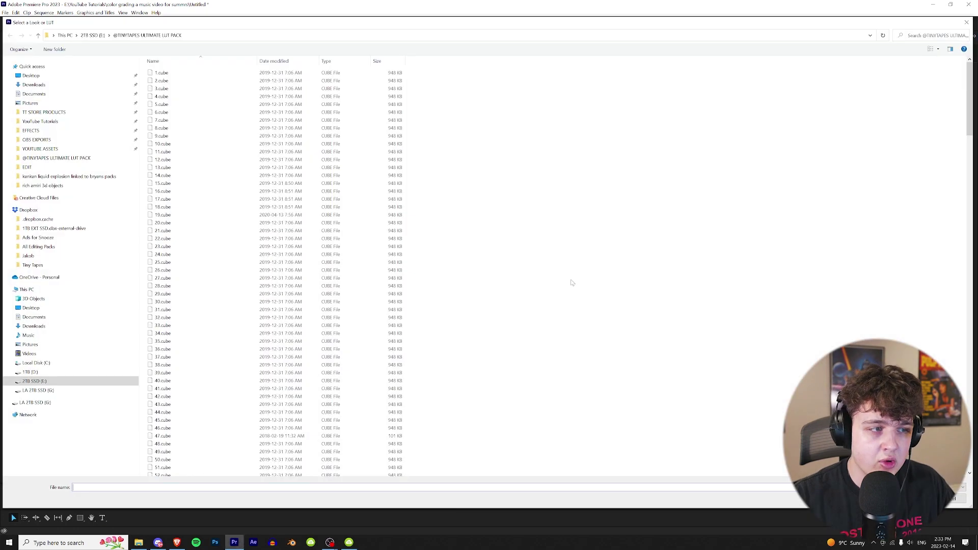
{"action": "left_click_drag", "start_coordinate": [969, 96], "coordinate": [969, 124]}
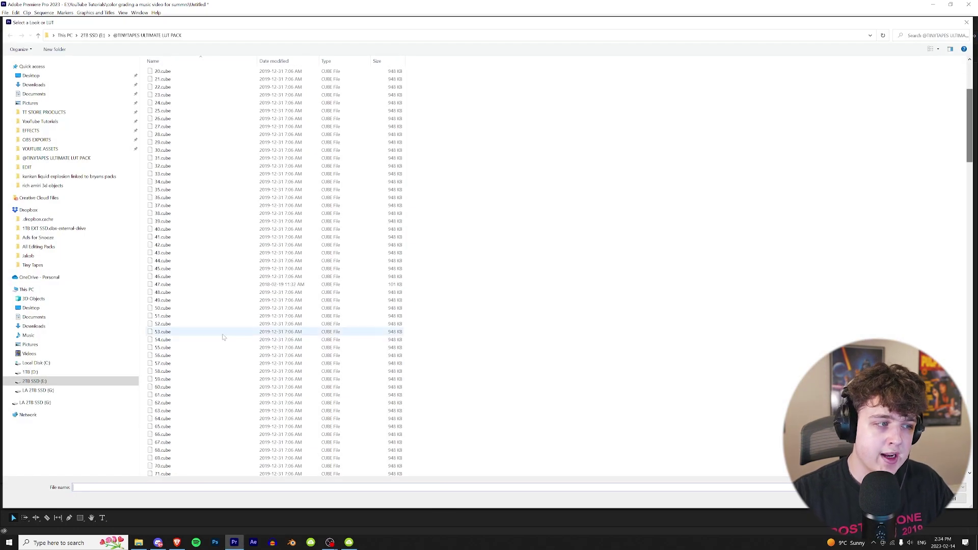
{"action": "double_click", "coordinate": [190, 308]}
{"action": "left_click_drag", "start_coordinate": [647, 53], "coordinate": [659, 53]}
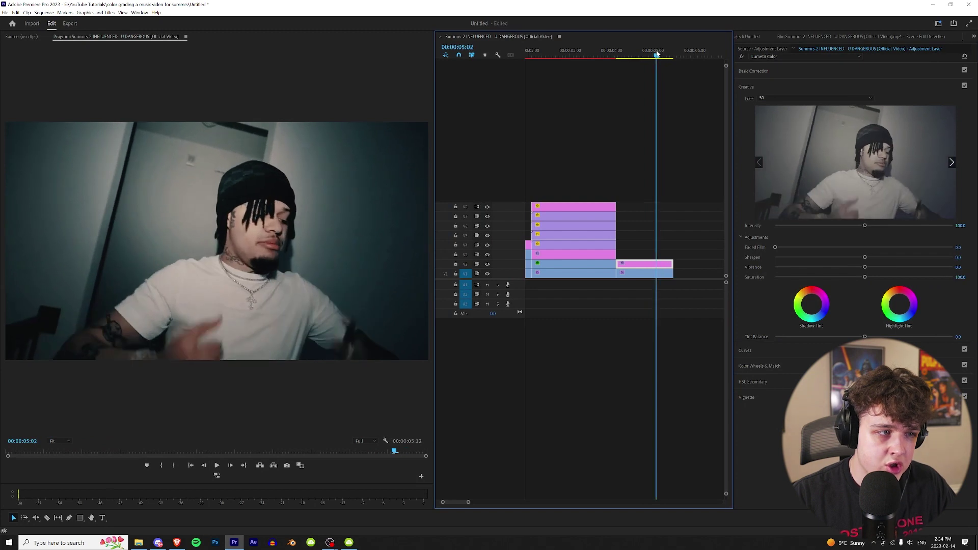
Step: Adjust the layer's basic correction: saturation about 157, temperature about -4, and slightly raised contrast, highlights and shadows
{"action": "left_click", "coordinate": [788, 72]}
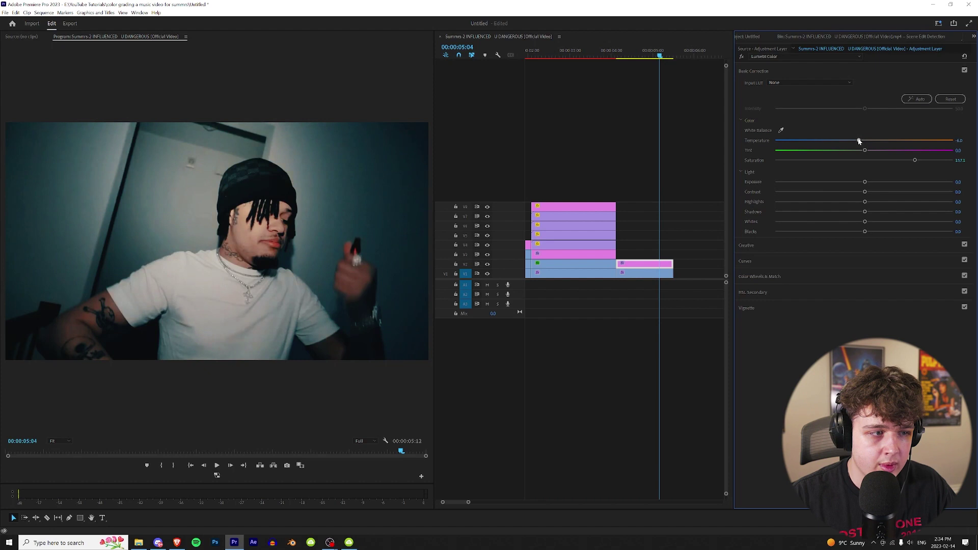
{"action": "left_click_drag", "start_coordinate": [864, 202], "coordinate": [877, 219]}
{"action": "key", "text": "ctrl+z"}
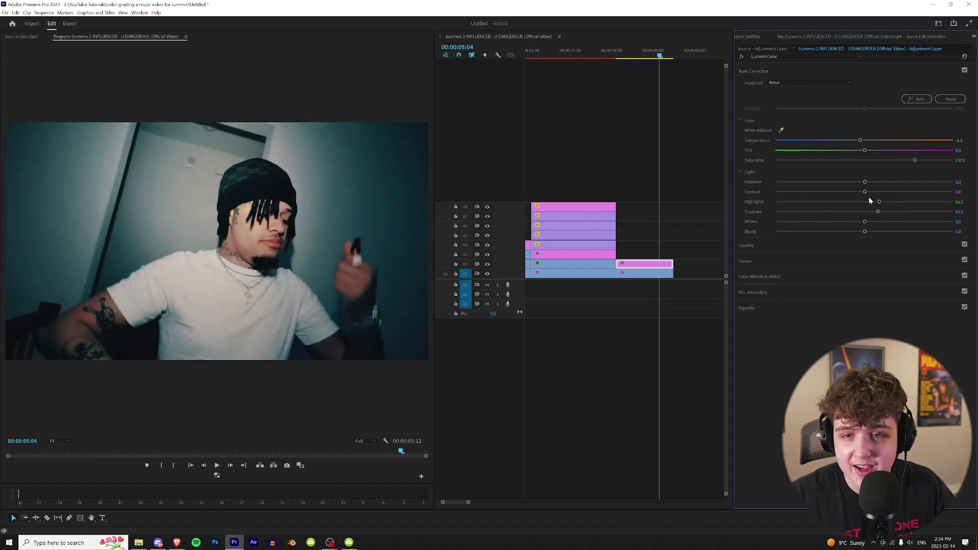
{"action": "left_click_drag", "start_coordinate": [626, 59], "coordinate": [651, 102]}
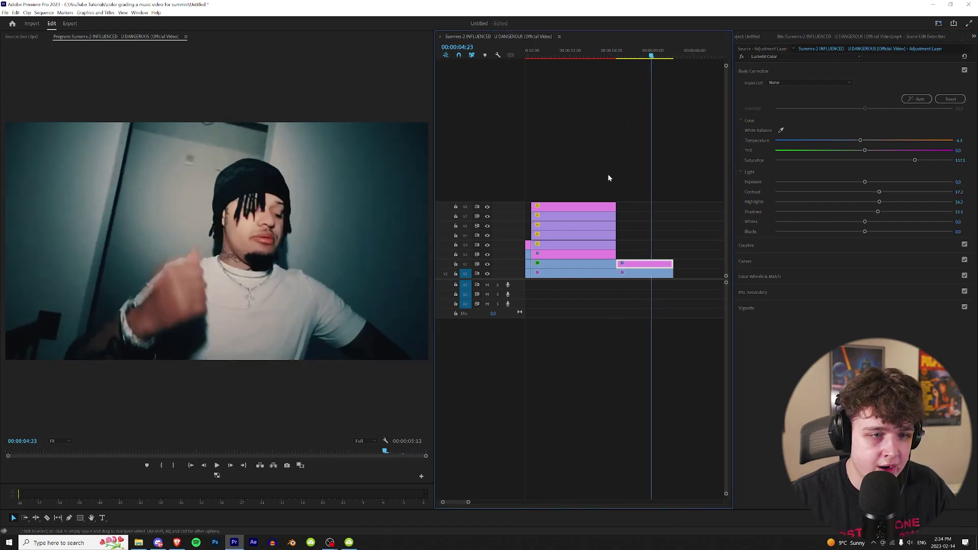
Step: Copy the second clip's V5–V7 overlays over the third clip and duplicate the third clip onto V2 beneath its adjustment layer
{"action": "left_click_drag", "start_coordinate": [580, 232], "coordinate": [642, 223], "text": "alt"}
{"action": "key", "text": "shift+Right"}
{"action": "left_click_drag", "start_coordinate": [636, 274], "coordinate": [636, 264], "text": "alt"}
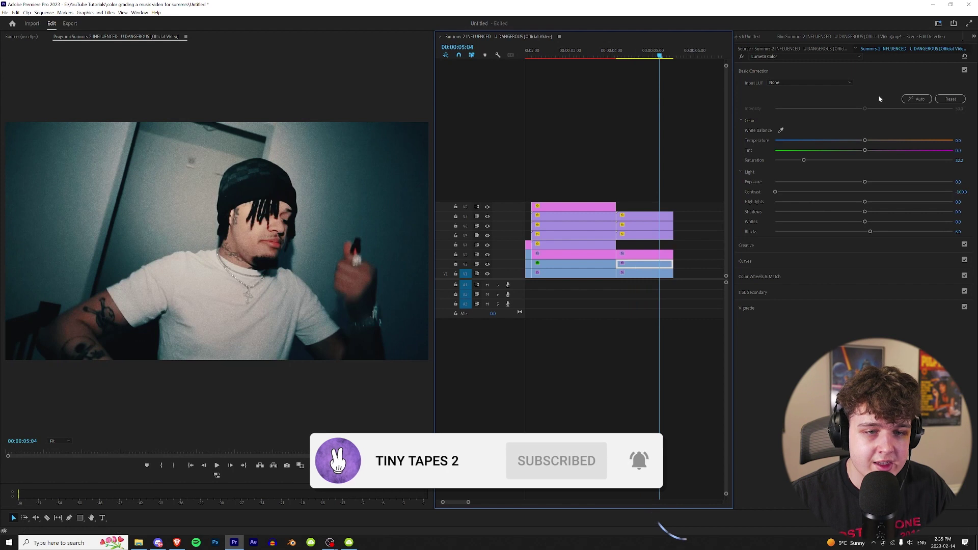
Step: Try the LOW - Film Halation preset on the third clip's V2 copy and undo it
{"action": "left_click", "coordinate": [973, 37]}
{"action": "left_click", "coordinate": [924, 77]}
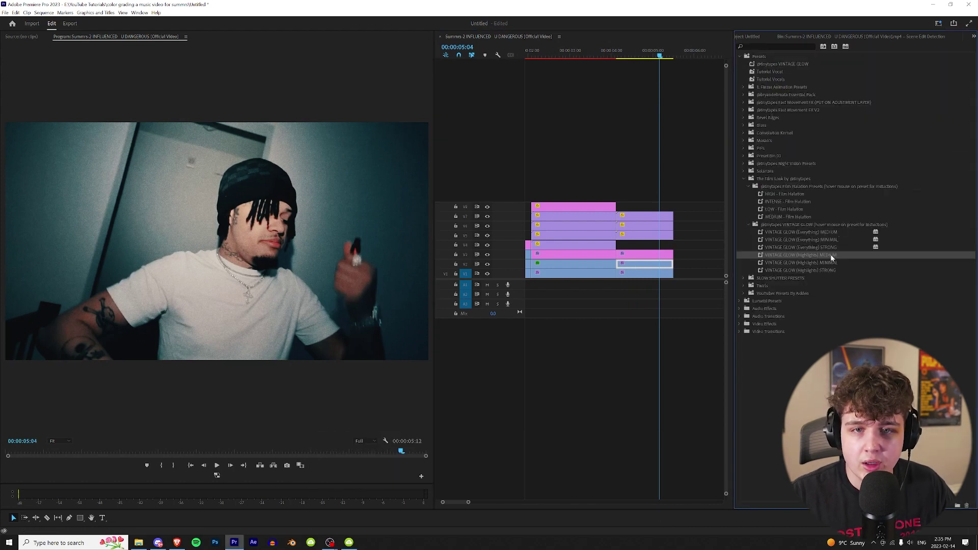
{"action": "left_click", "coordinate": [803, 212]}
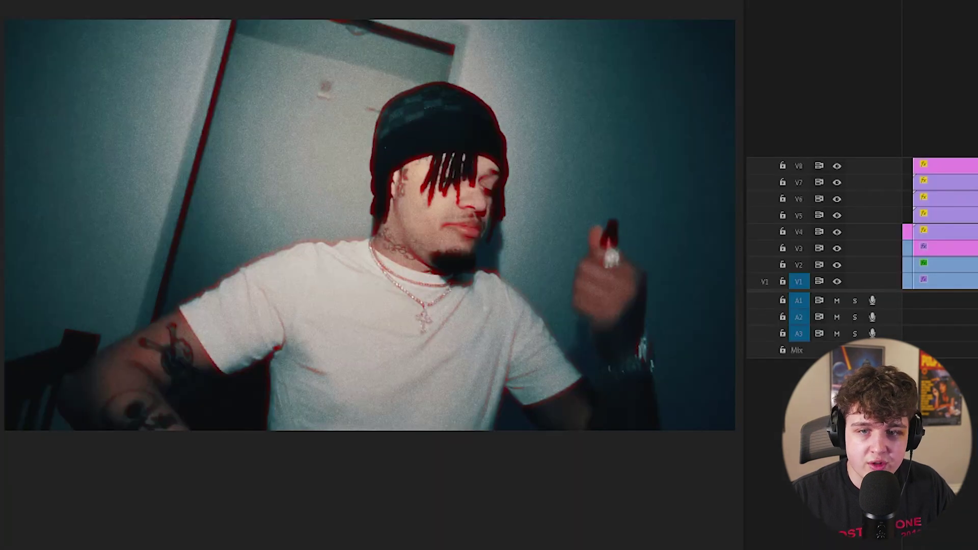
{"action": "key", "text": "ctrl+z"}
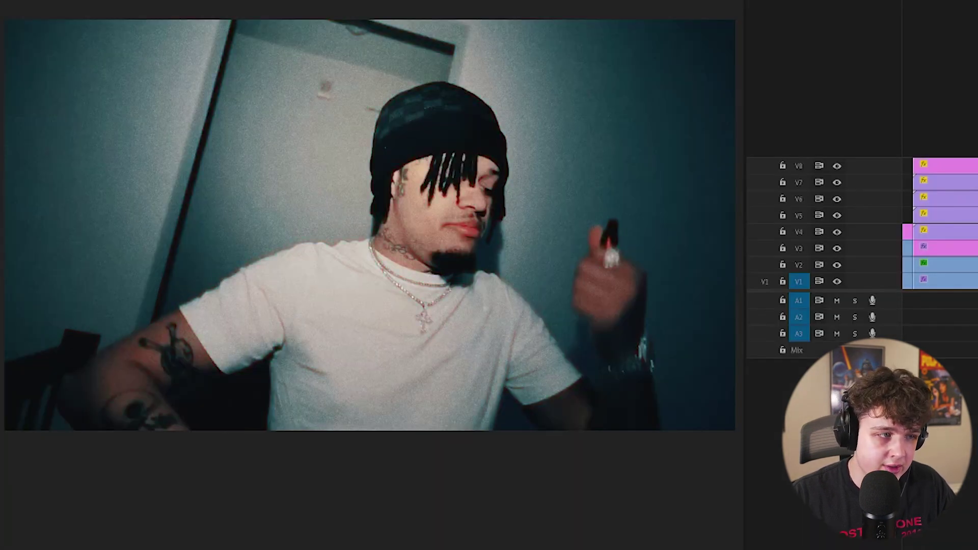